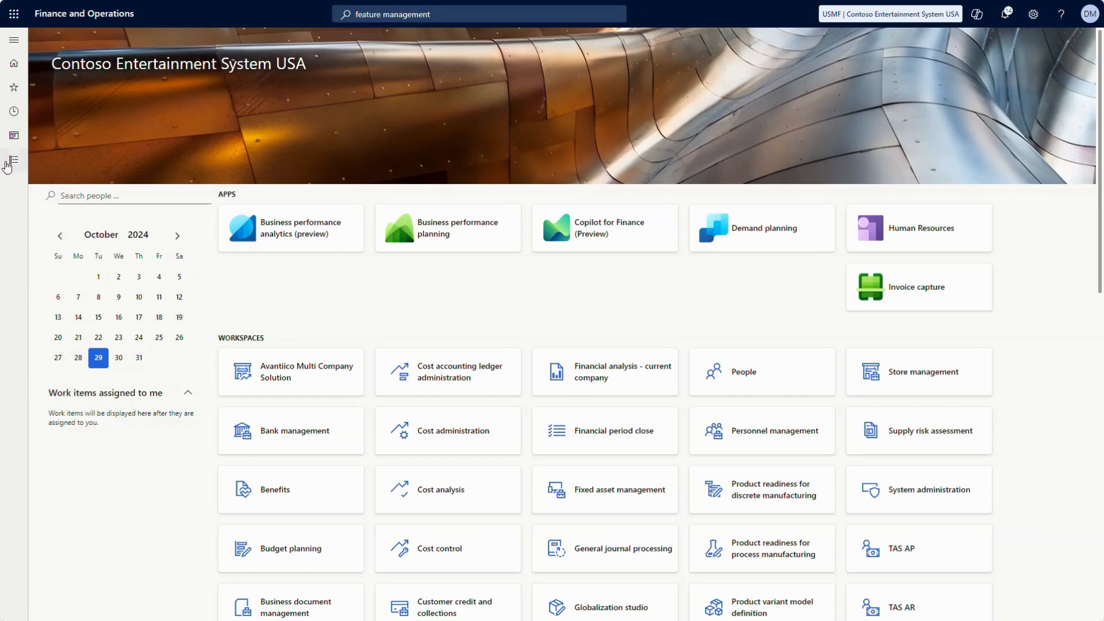
# Open Avantiico Multi Company Solution > Setup > Shared parameters from the modules list
pyautogui.click(9, 165)
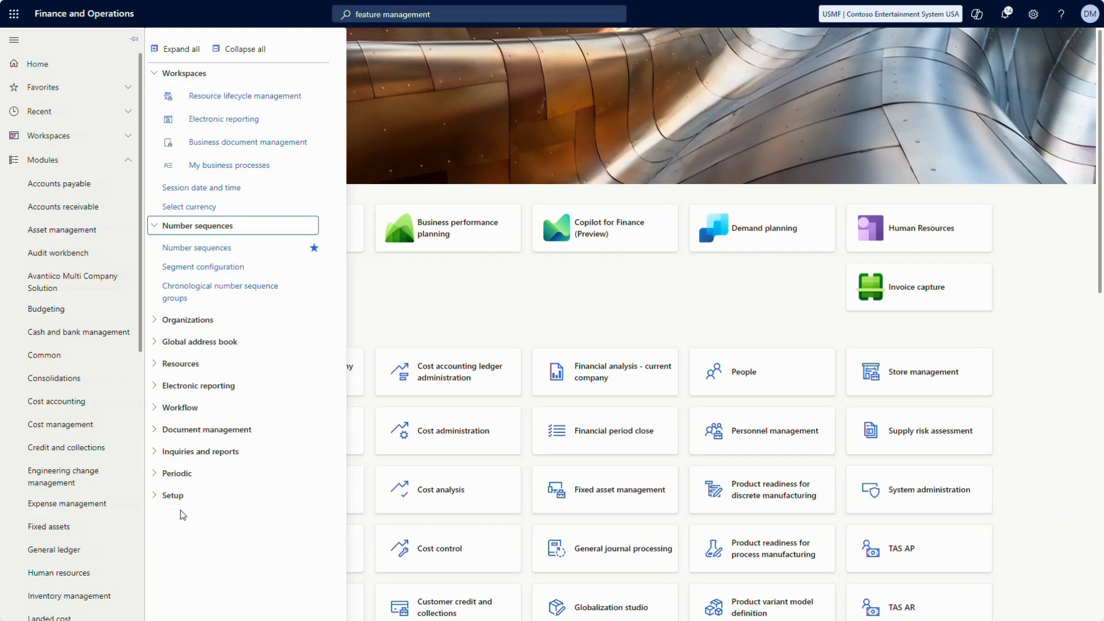
pyautogui.click(64, 277)
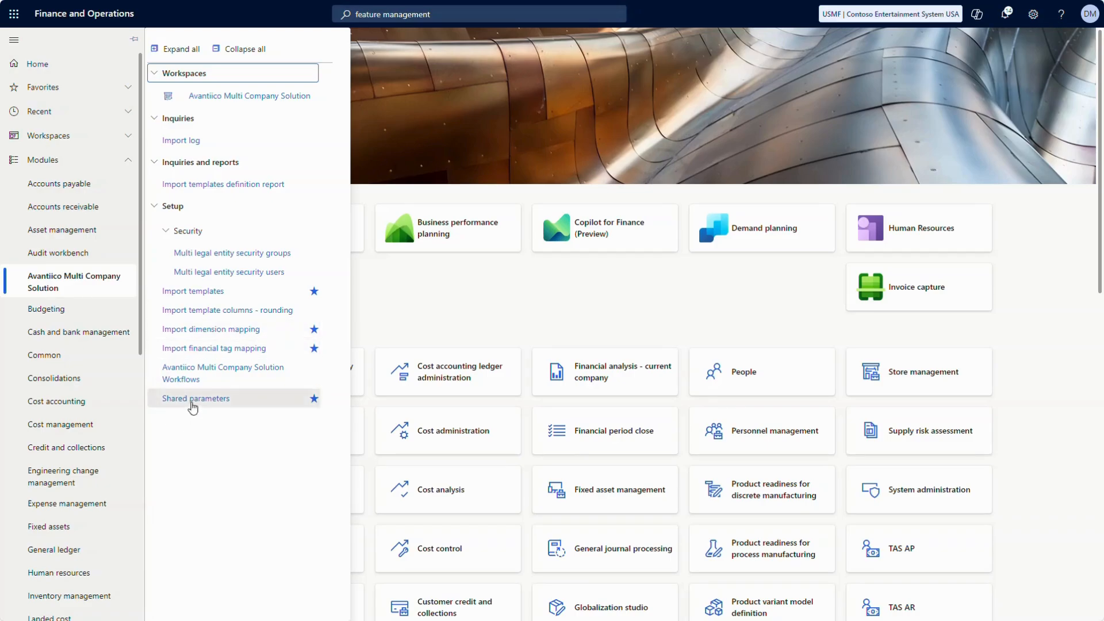
pyautogui.click(193, 402)
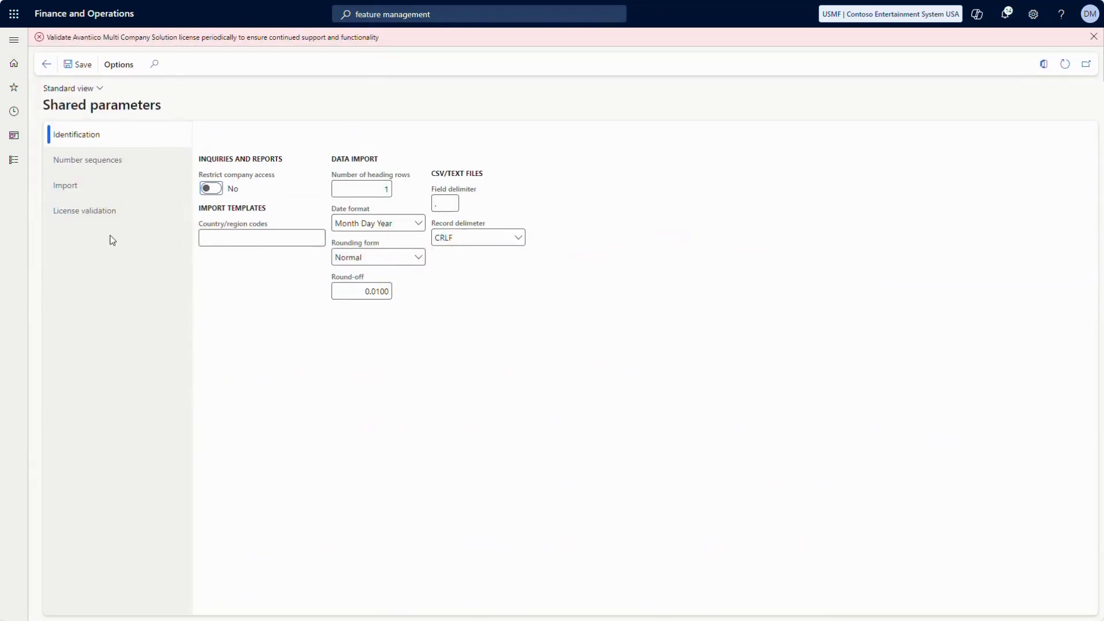
# Paste the licence download URL on the License validation tab and validate the Avantiico licence
pyautogui.click(99, 218)
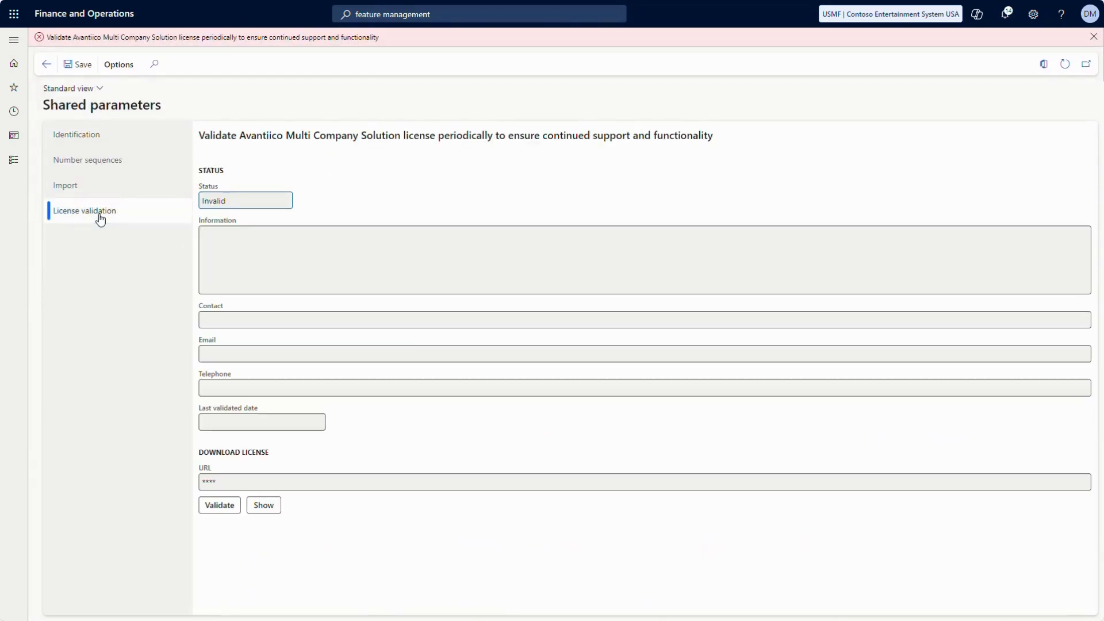
pyautogui.click(272, 509)
pyautogui.click(259, 482)
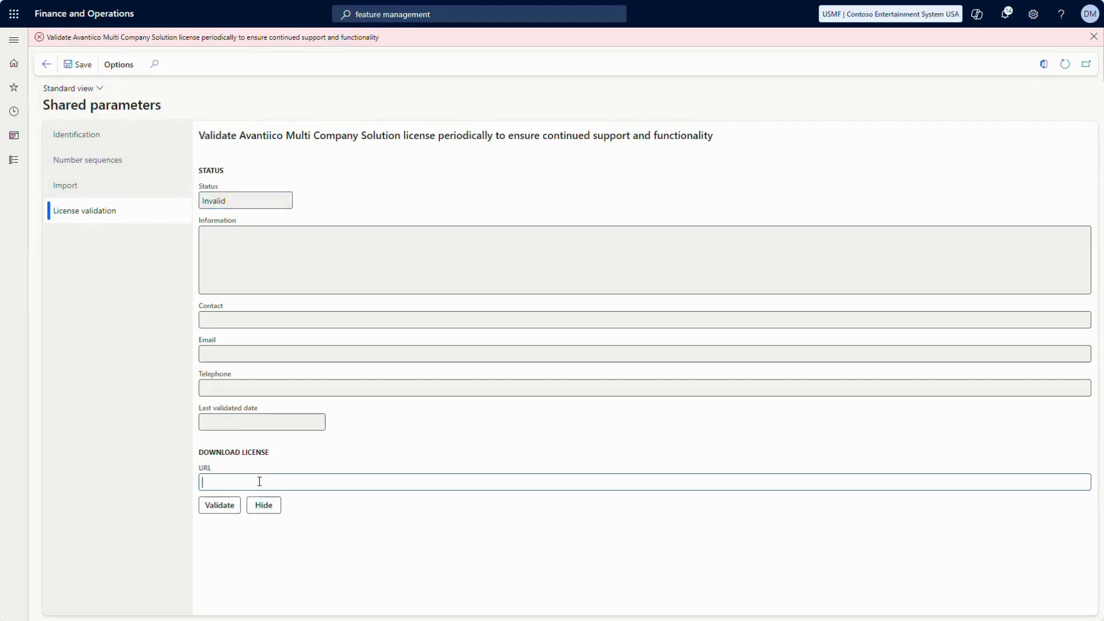
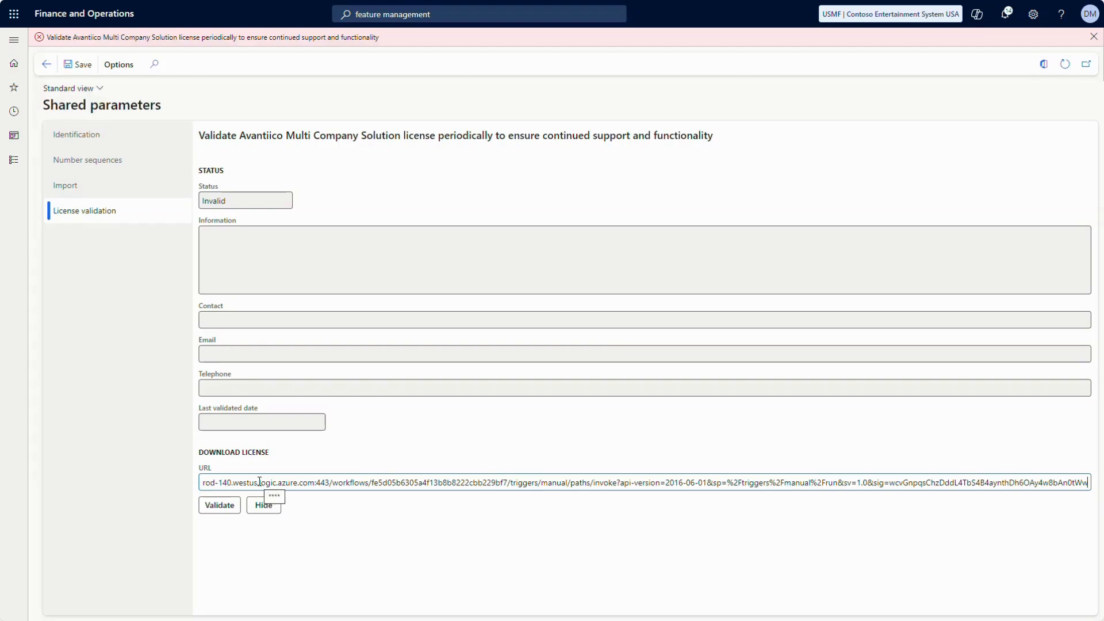
pyautogui.click(217, 508)
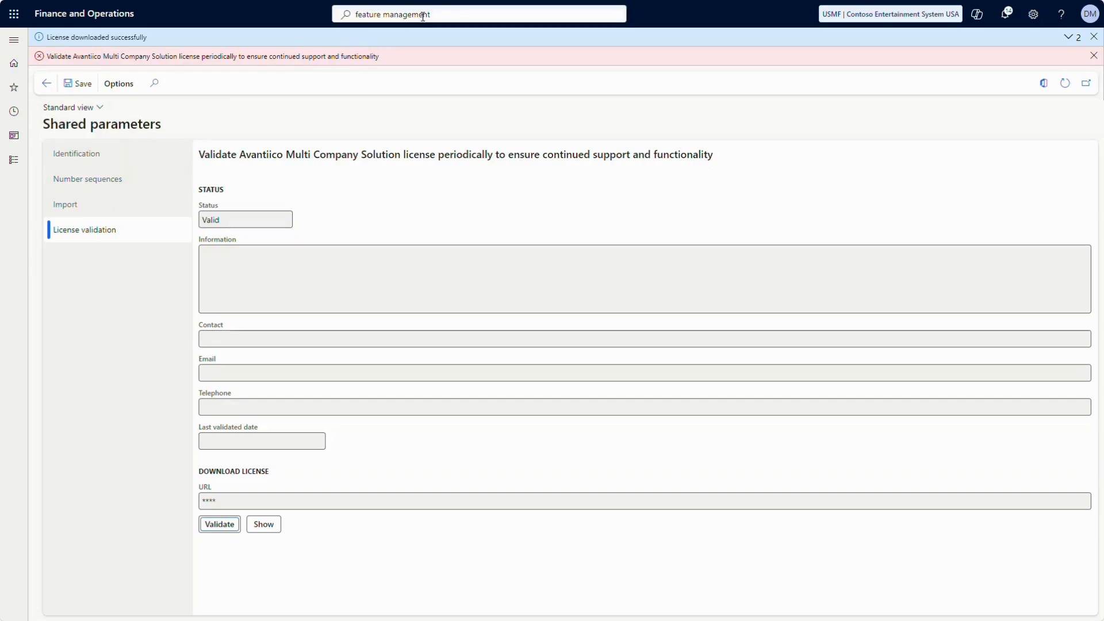
# Open Feature management from Favorites and enable the first Avantiico attachment-copying feature
pyautogui.click(15, 89)
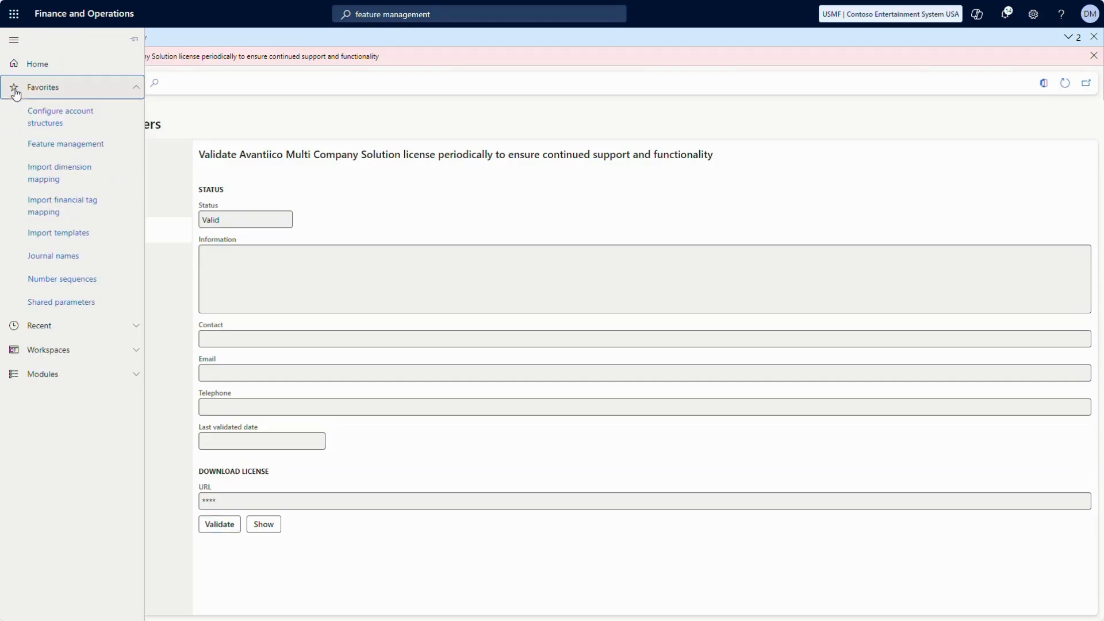
pyautogui.click(40, 144)
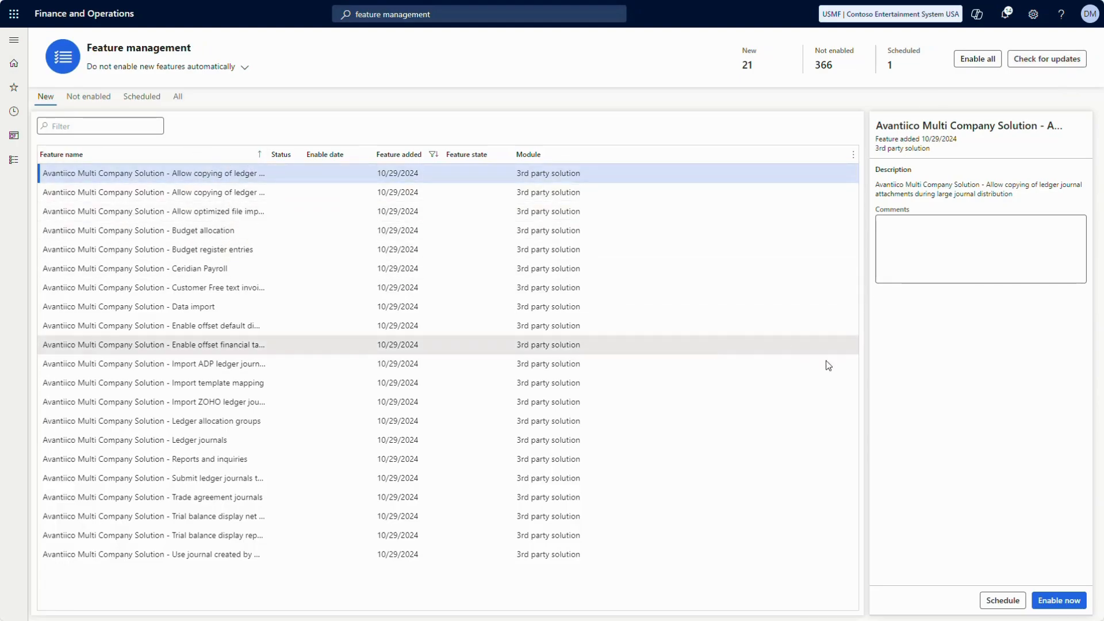
pyautogui.click(1050, 600)
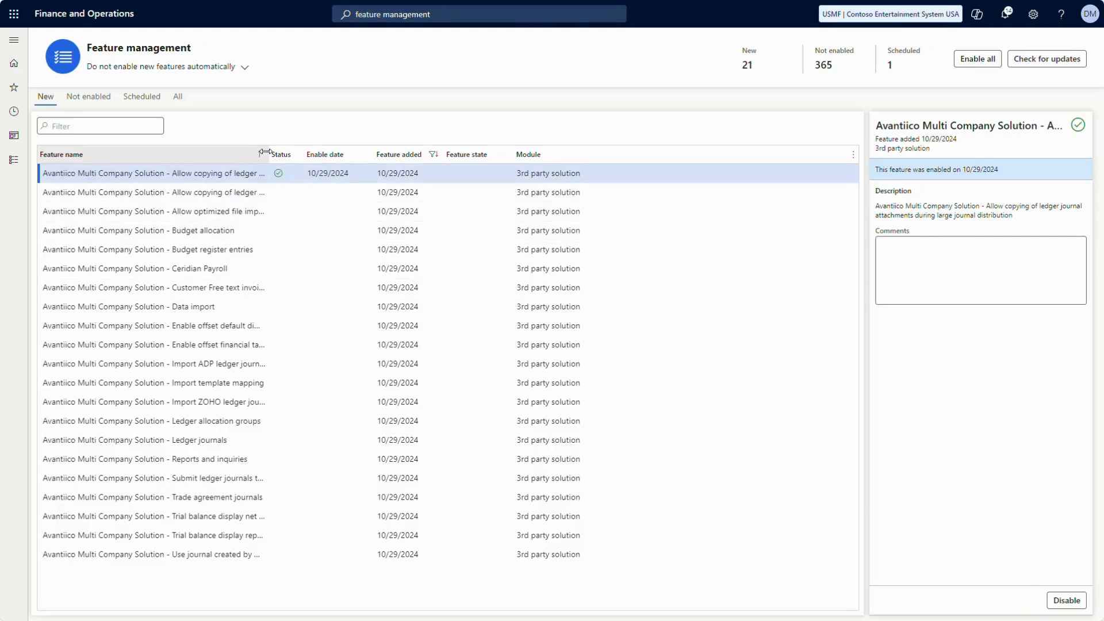
pyautogui.moveTo(265, 152); pyautogui.dragTo(358, 153)
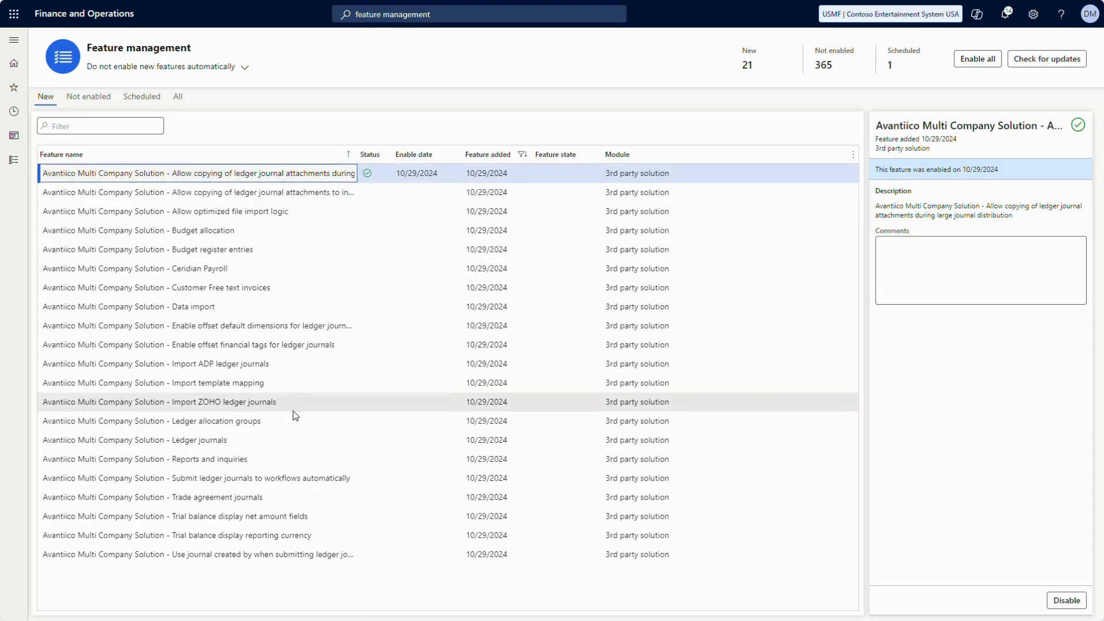
# Enable the Ledger journals, intercompany attachment copying, Allow optimized file import logic and remaining Avantiico features
pyautogui.click(273, 439)
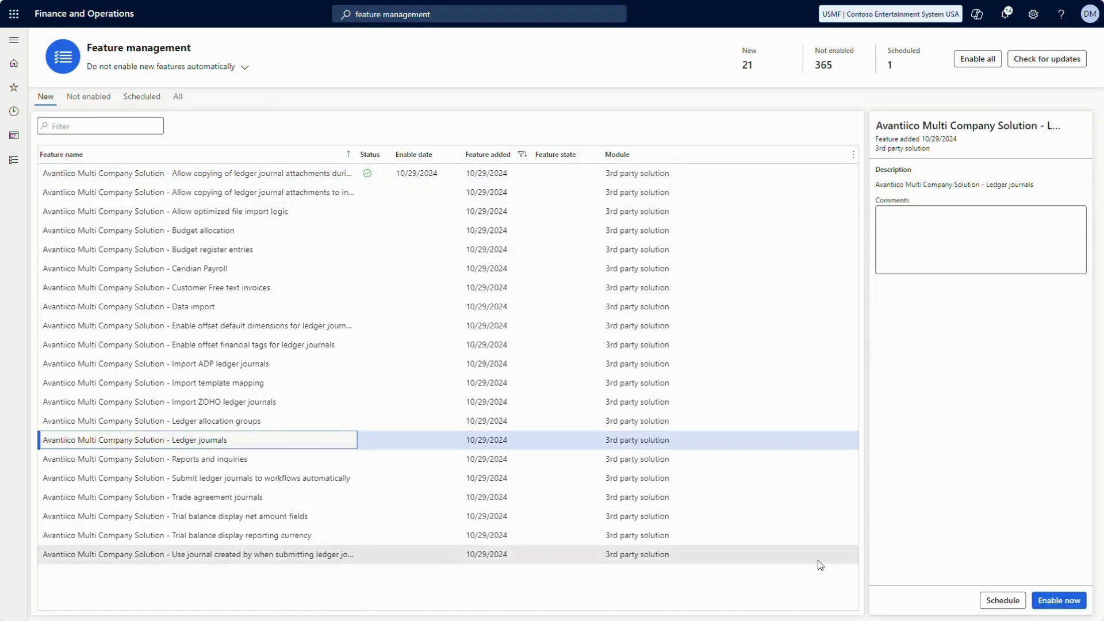
pyautogui.click(1054, 601)
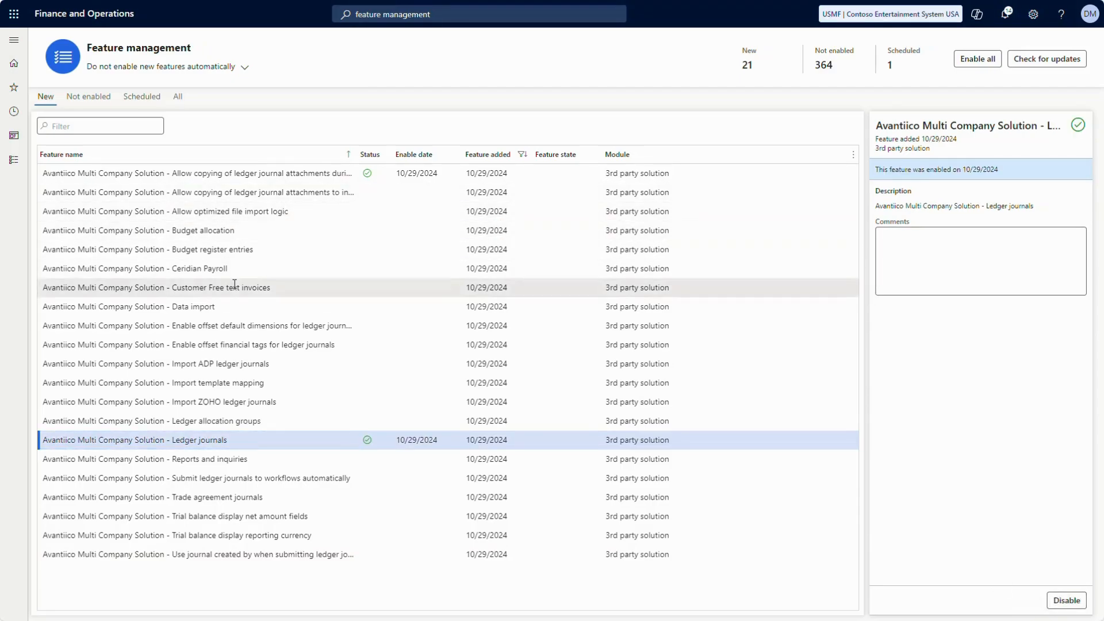
pyautogui.click(253, 192)
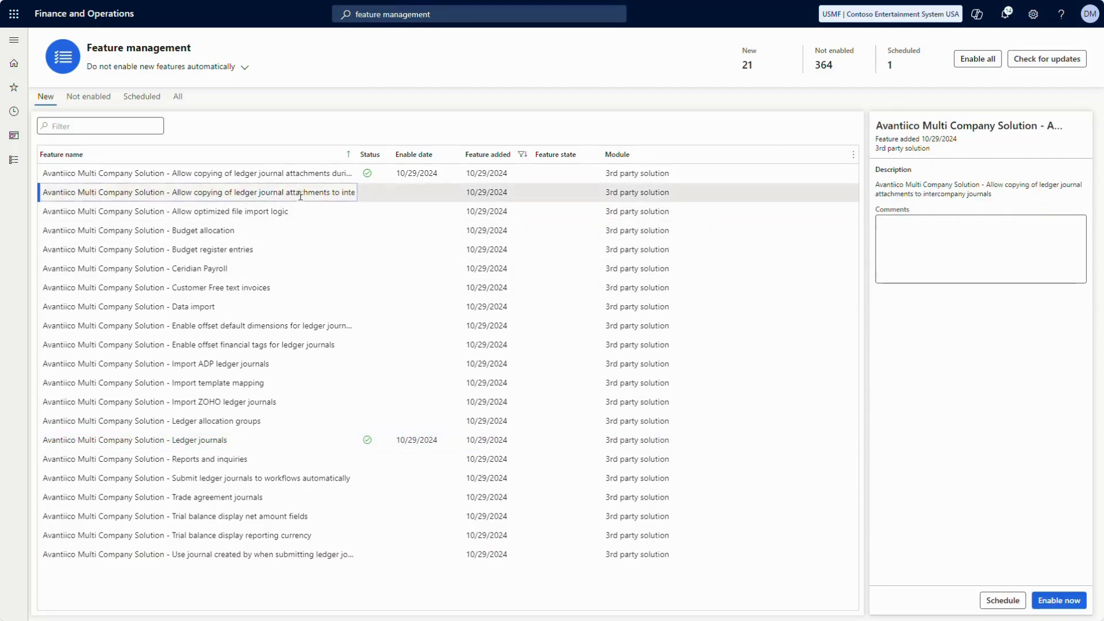
pyautogui.click(1059, 601)
pyautogui.click(343, 213)
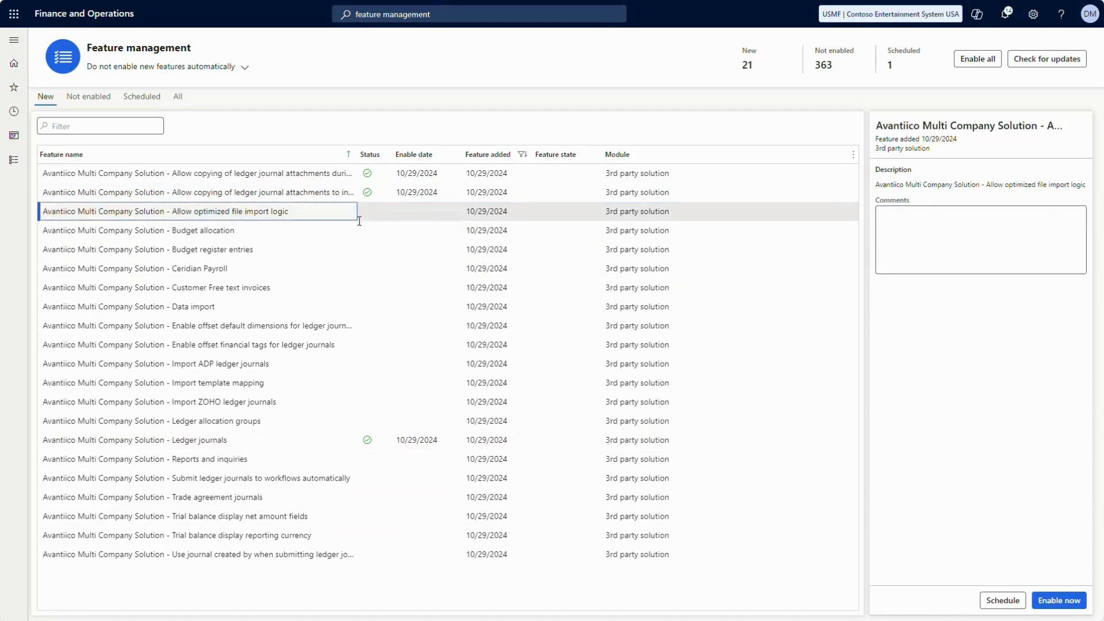
pyautogui.click(1059, 601)
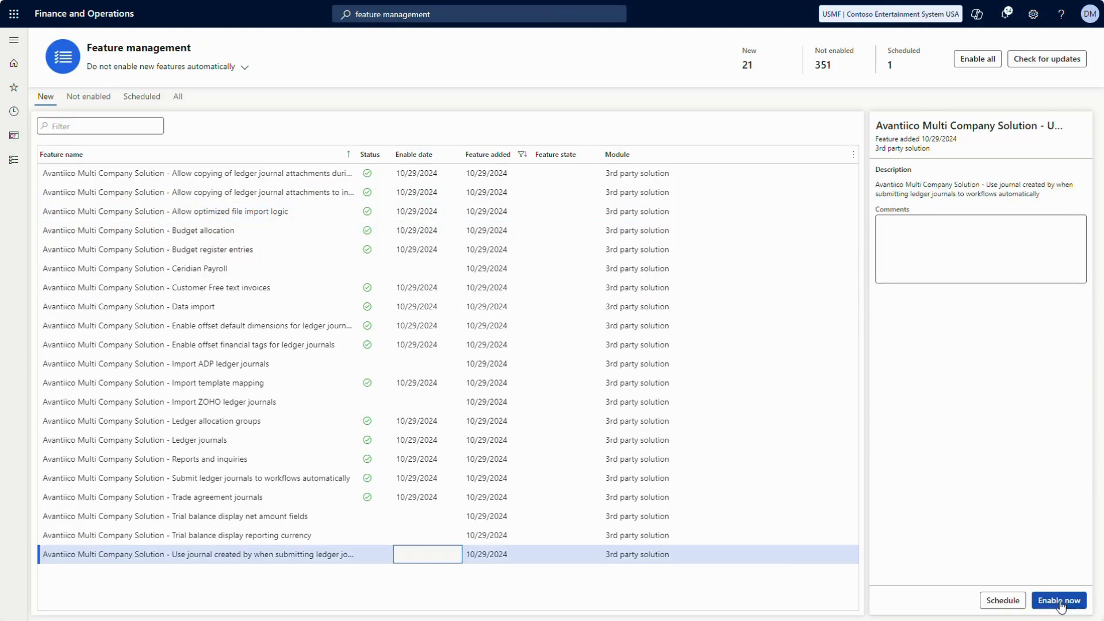
pyautogui.click(1059, 601)
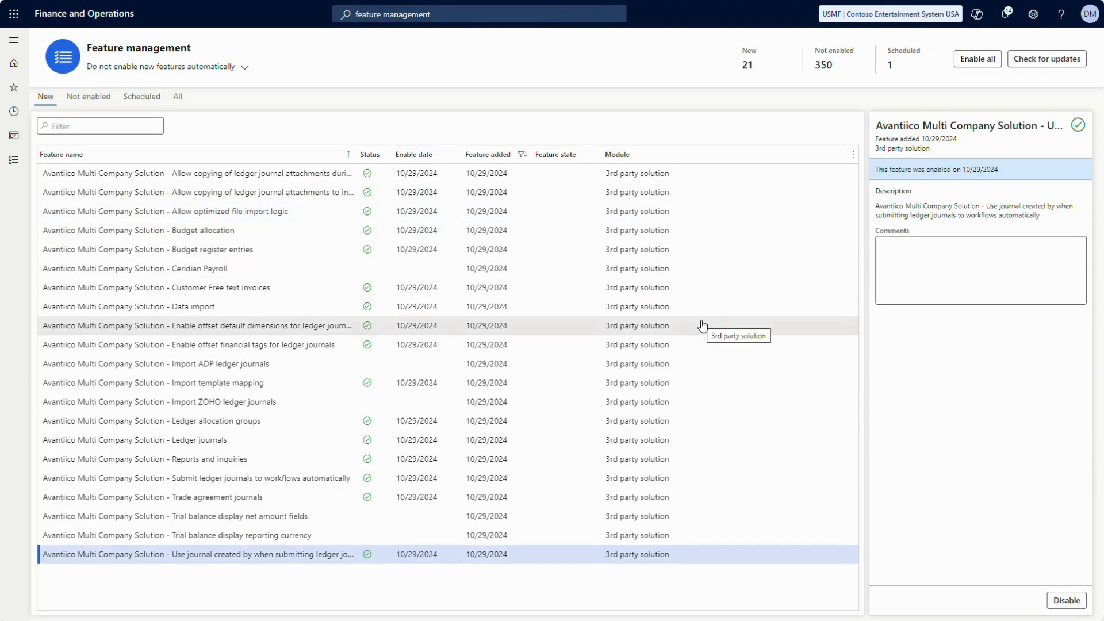
pyautogui.click(10, 163)
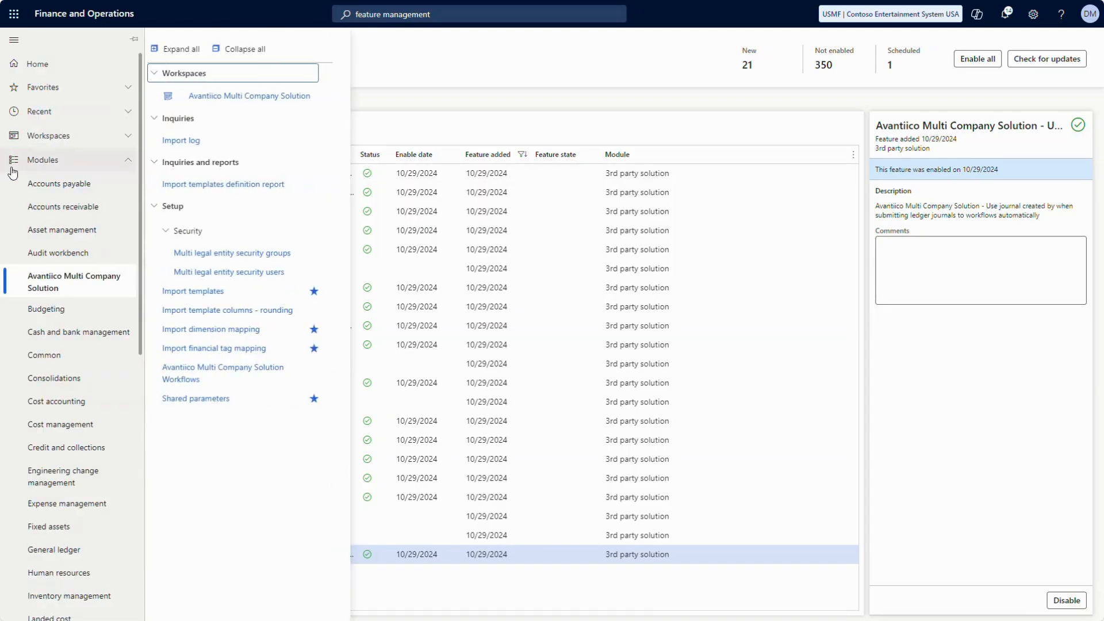
# Review the blank Journal Import Id codes on the Number sequences tab, then open Number sequences via View details
pyautogui.click(181, 405)
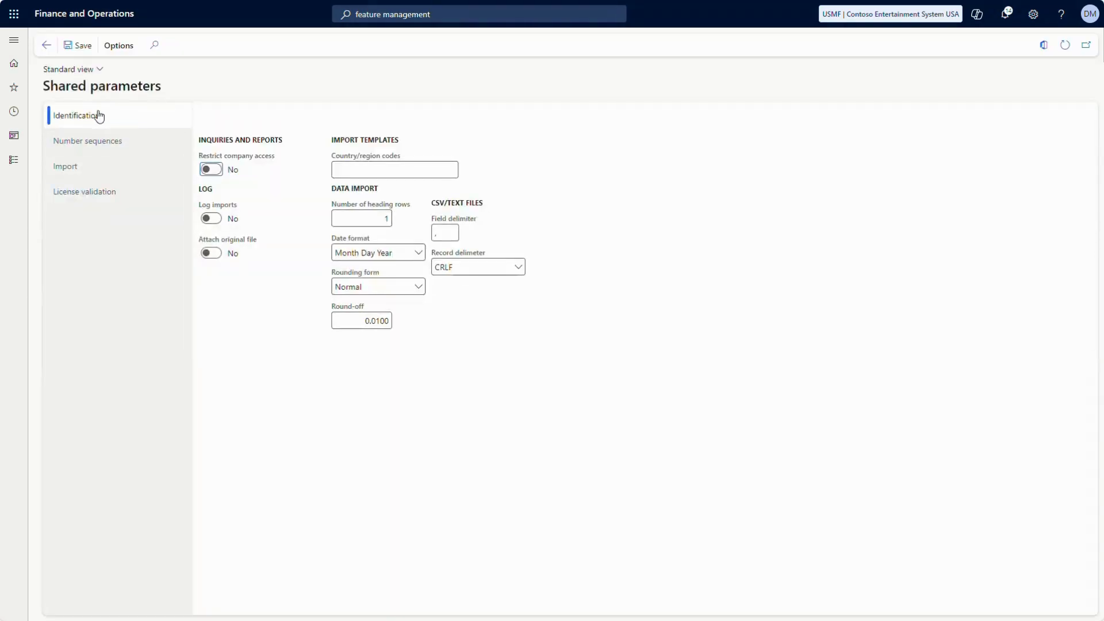
pyautogui.click(79, 141)
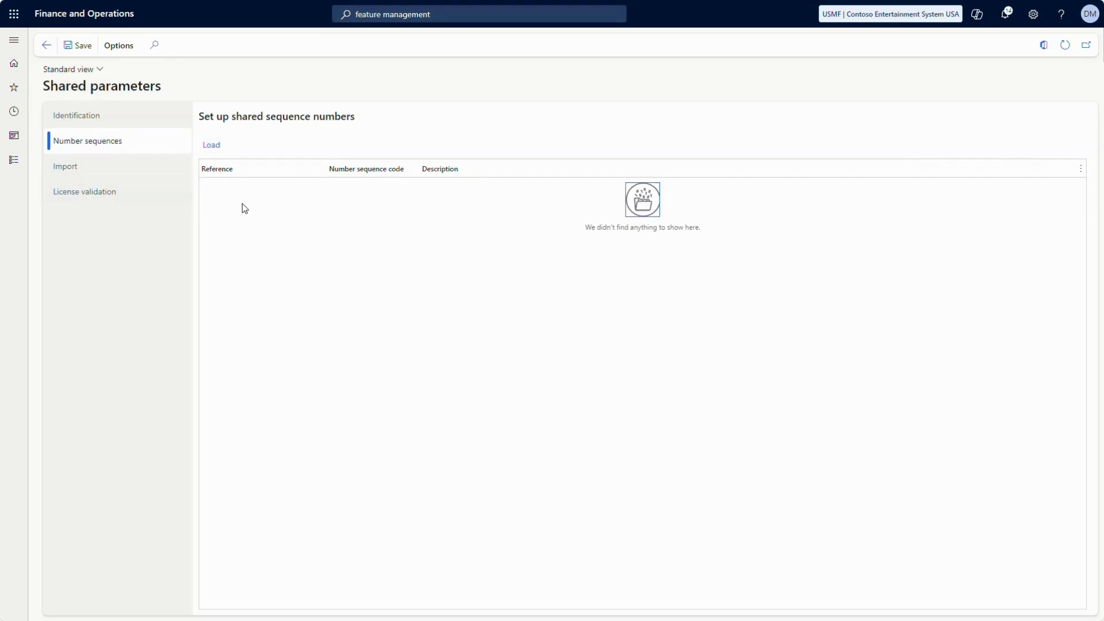
pyautogui.press('F5')
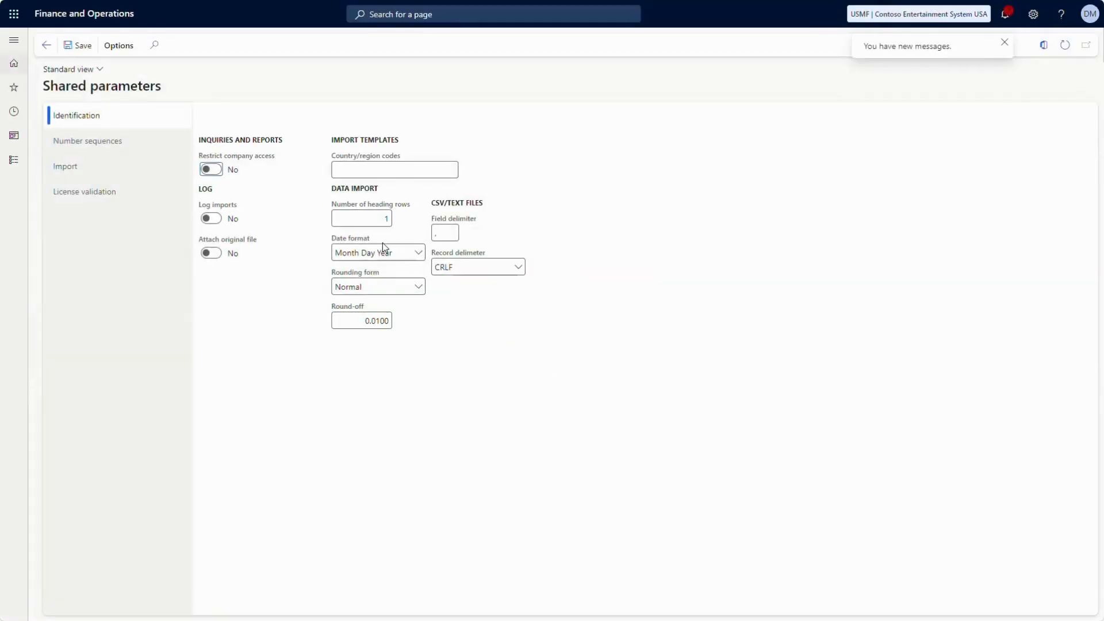
pyautogui.click(67, 141)
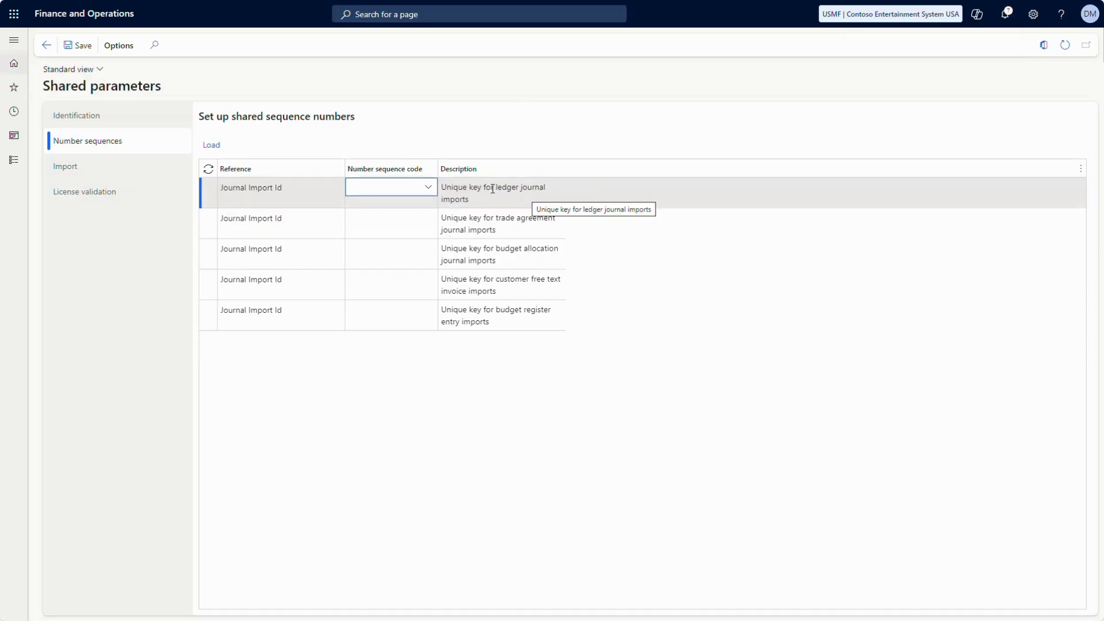
pyautogui.rightClick(431, 189)
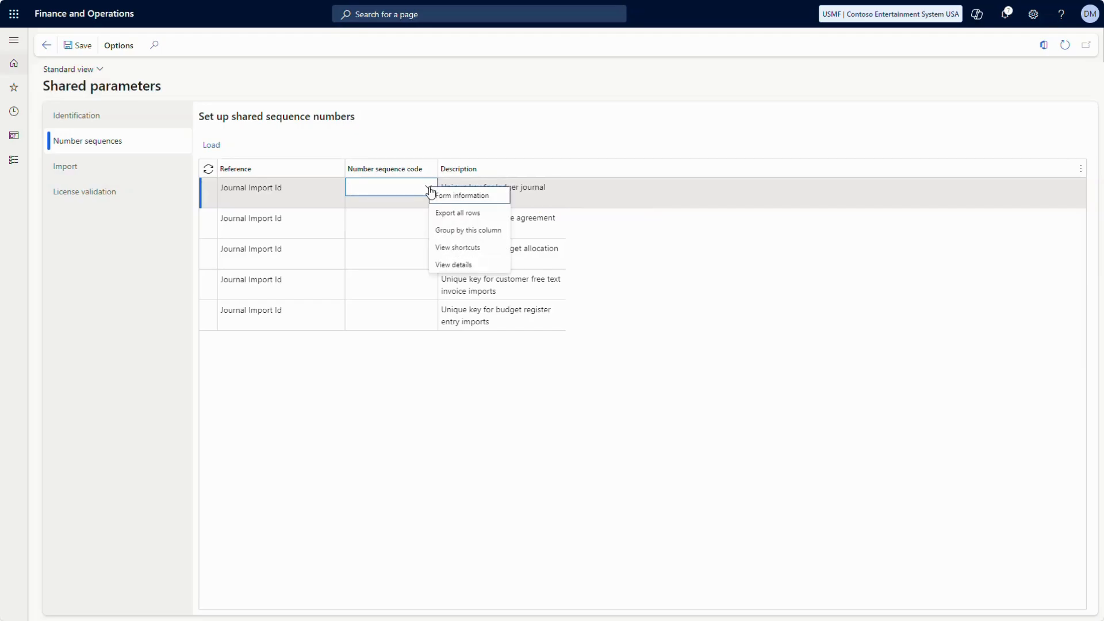
pyautogui.click(468, 265)
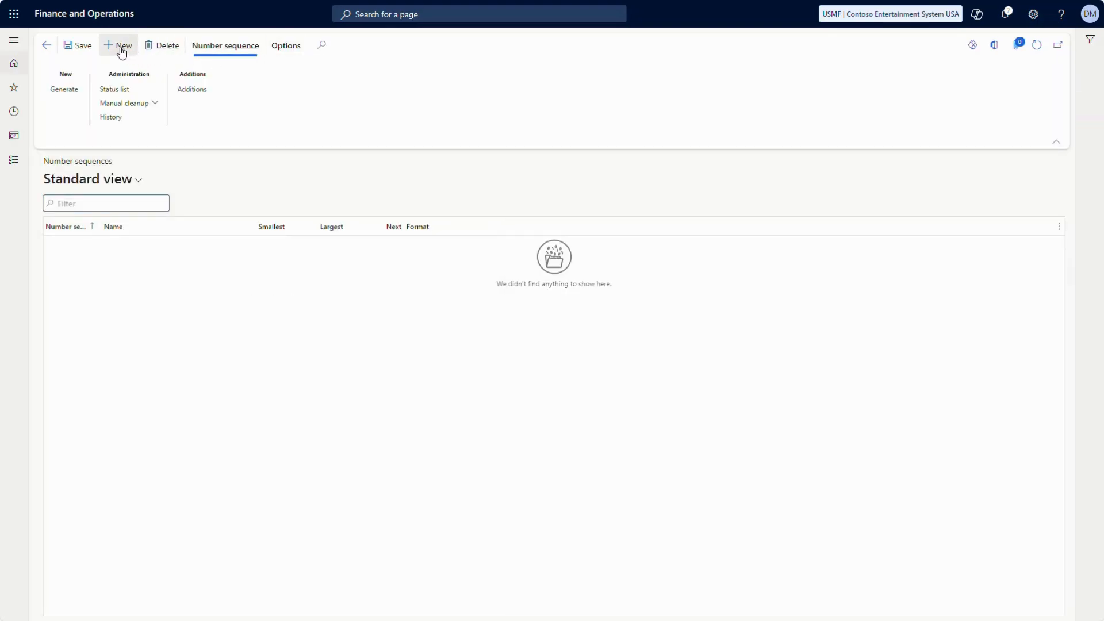
# Create number sequence code AMCS with a first Constant segment of value AMCS
pyautogui.click(119, 47)
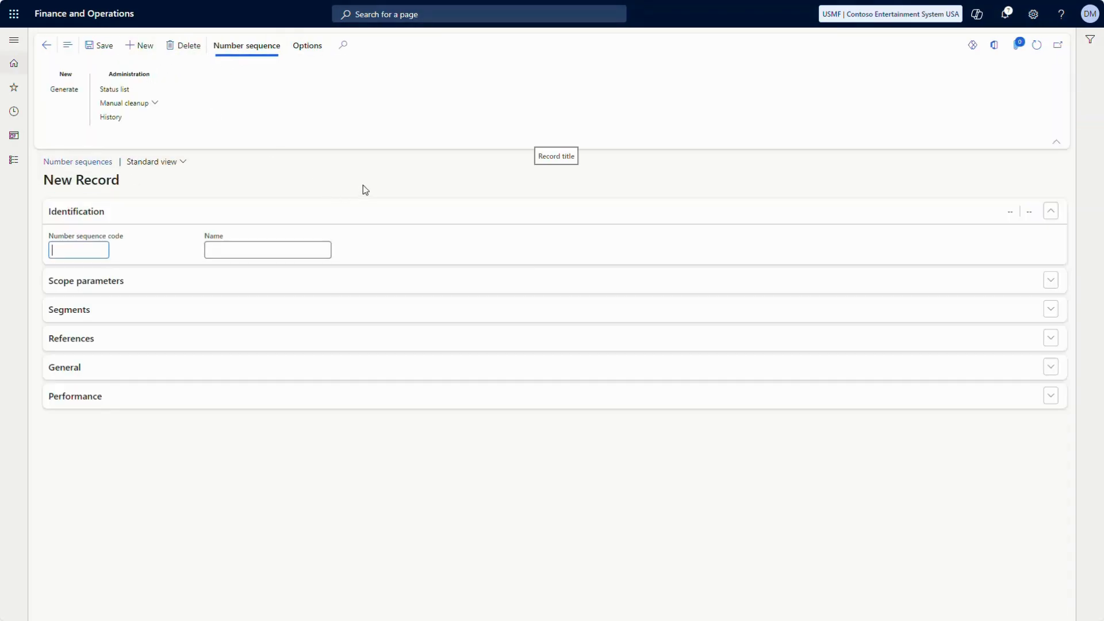
pyautogui.write('AMCS')
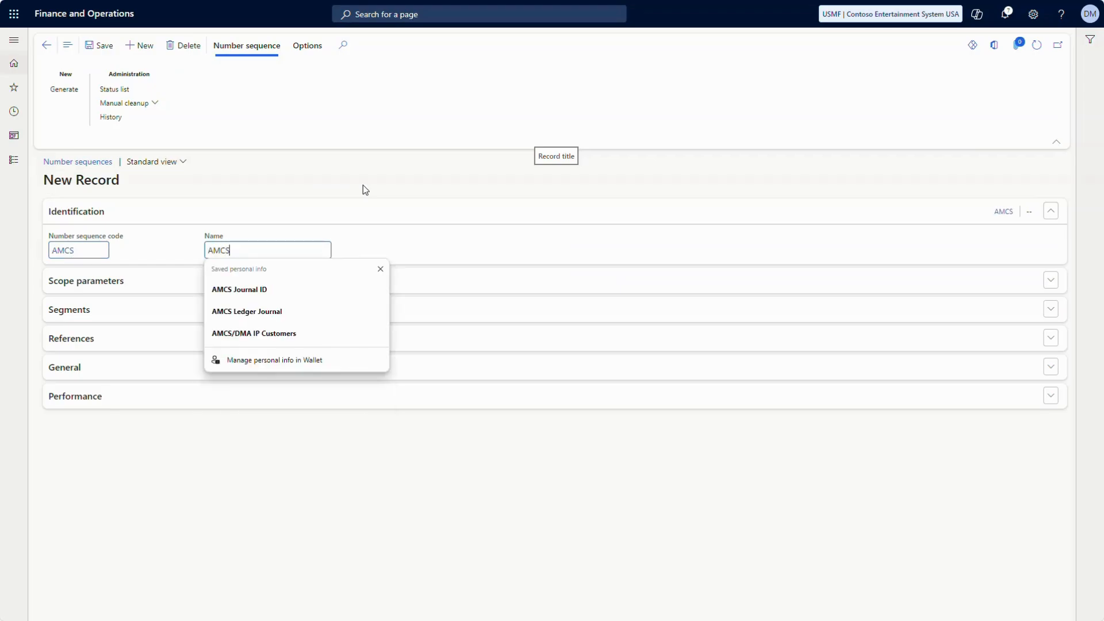
pyautogui.click(168, 285)
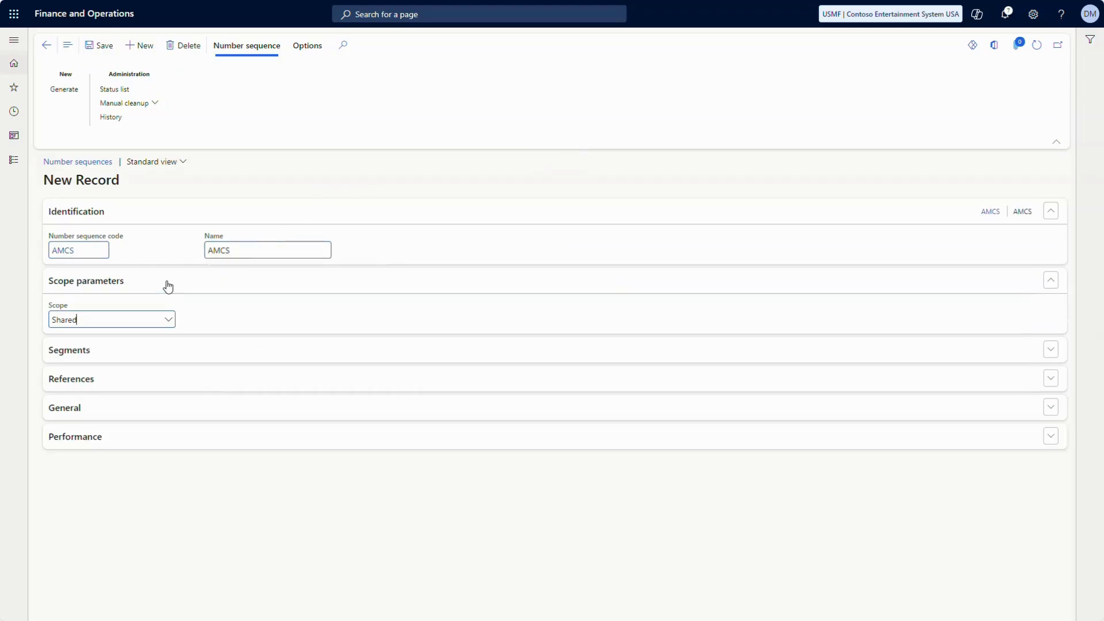
pyautogui.click(144, 353)
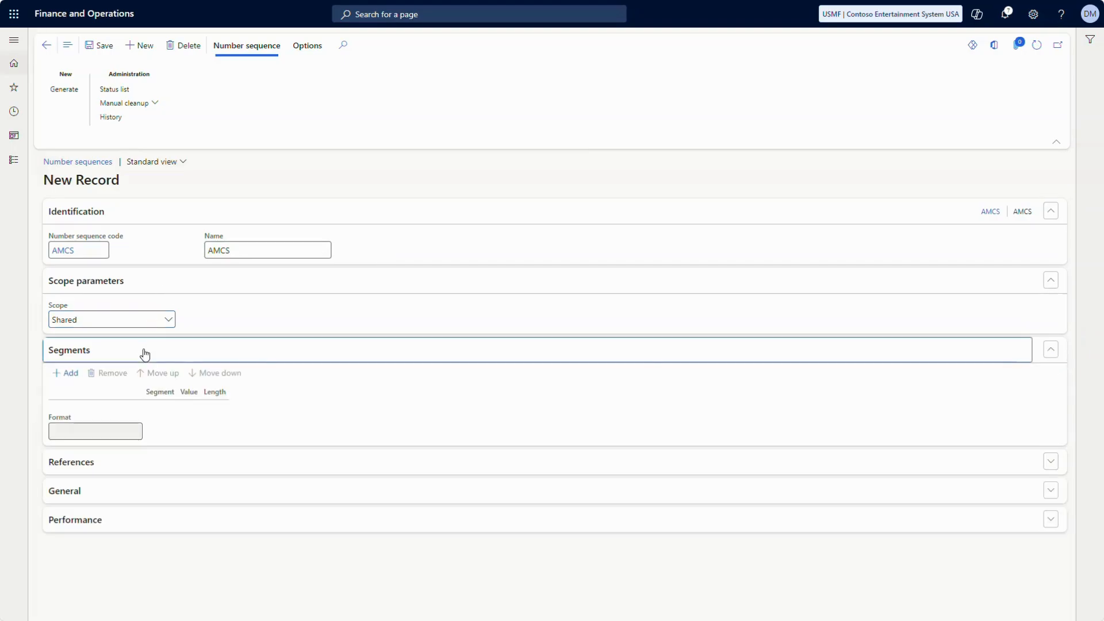
pyautogui.click(66, 373)
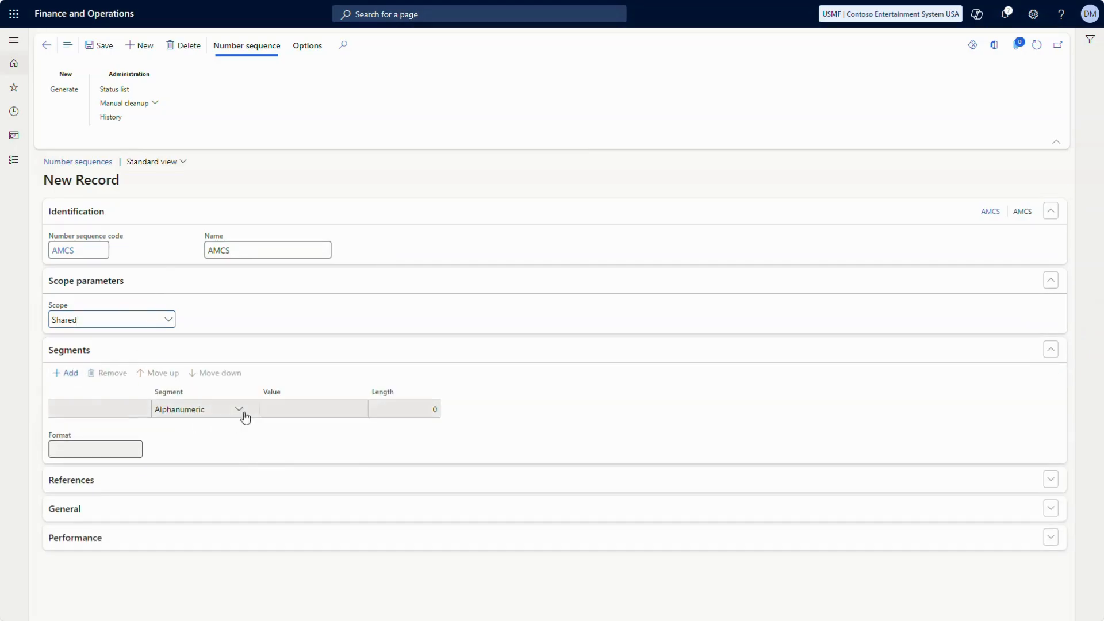
pyautogui.click(282, 409)
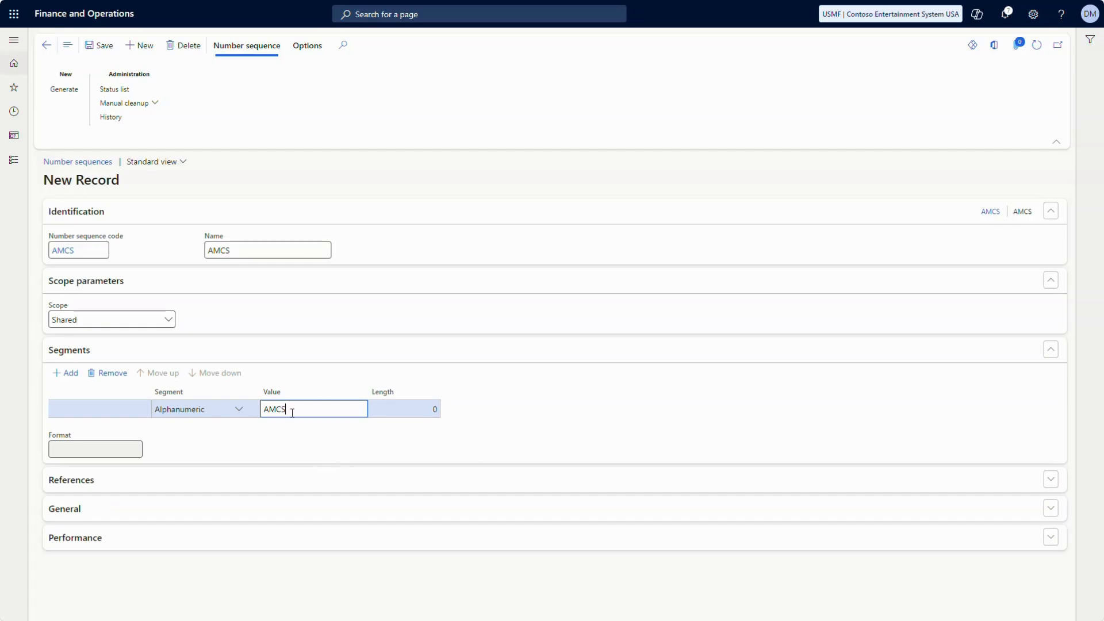
pyautogui.press('Tab')
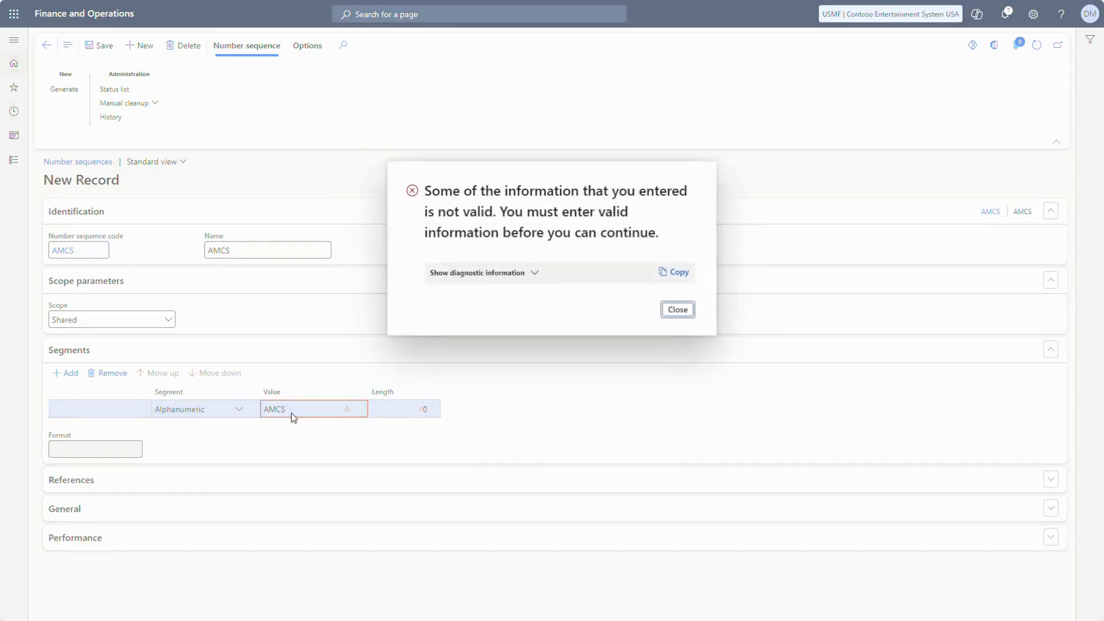
pyautogui.click(676, 310)
pyautogui.hotkey('shift', 'Tab')
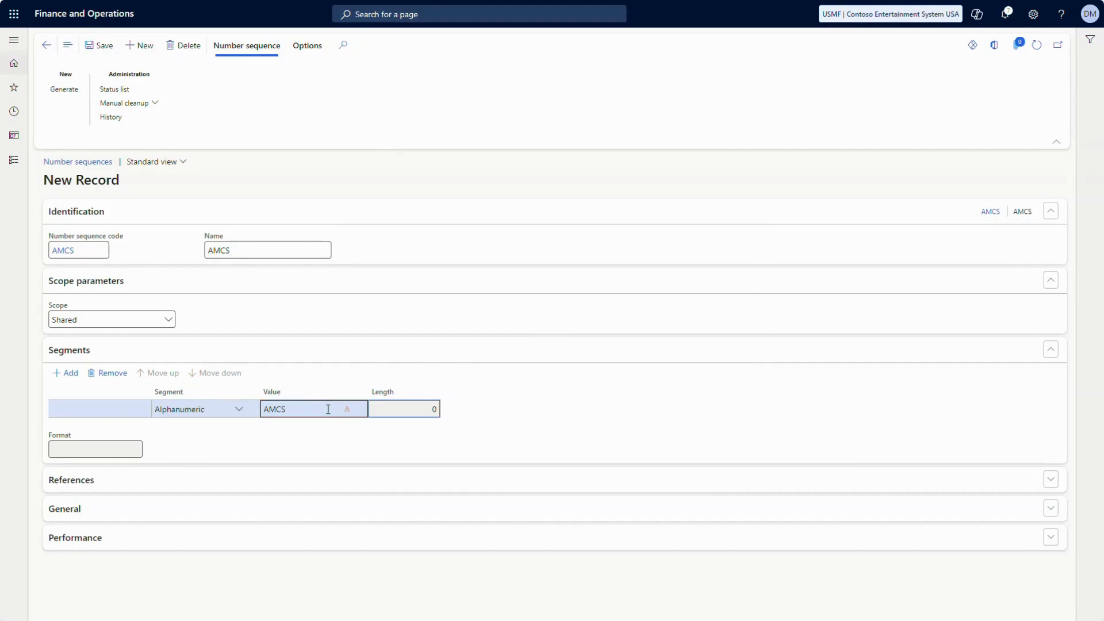
pyautogui.click(235, 415)
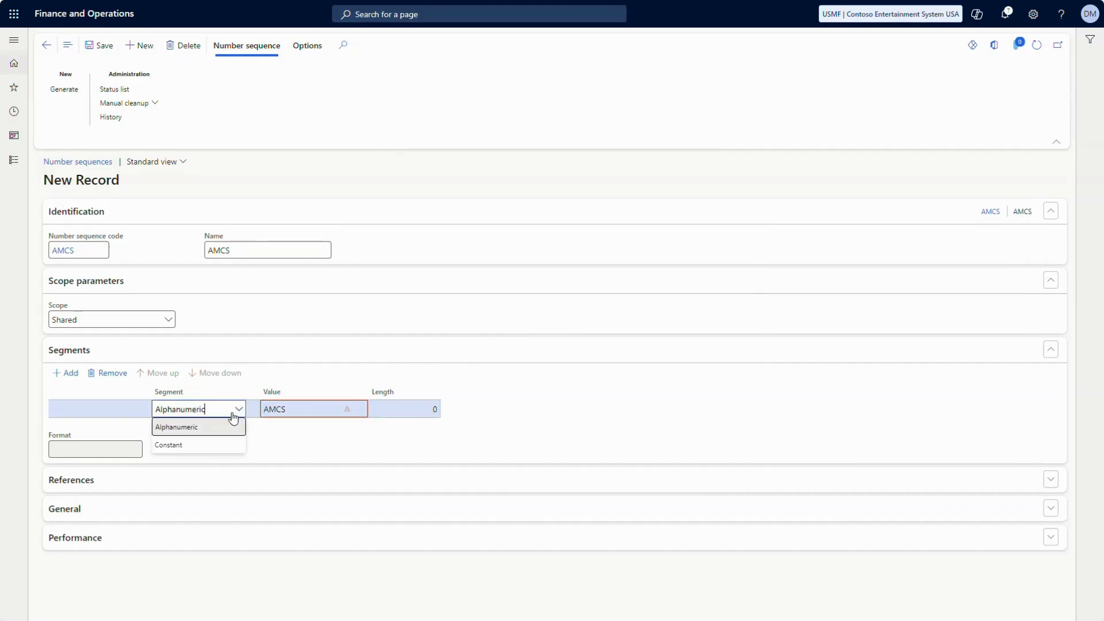
pyautogui.click(192, 445)
pyautogui.click(315, 409)
pyautogui.press('Tab')
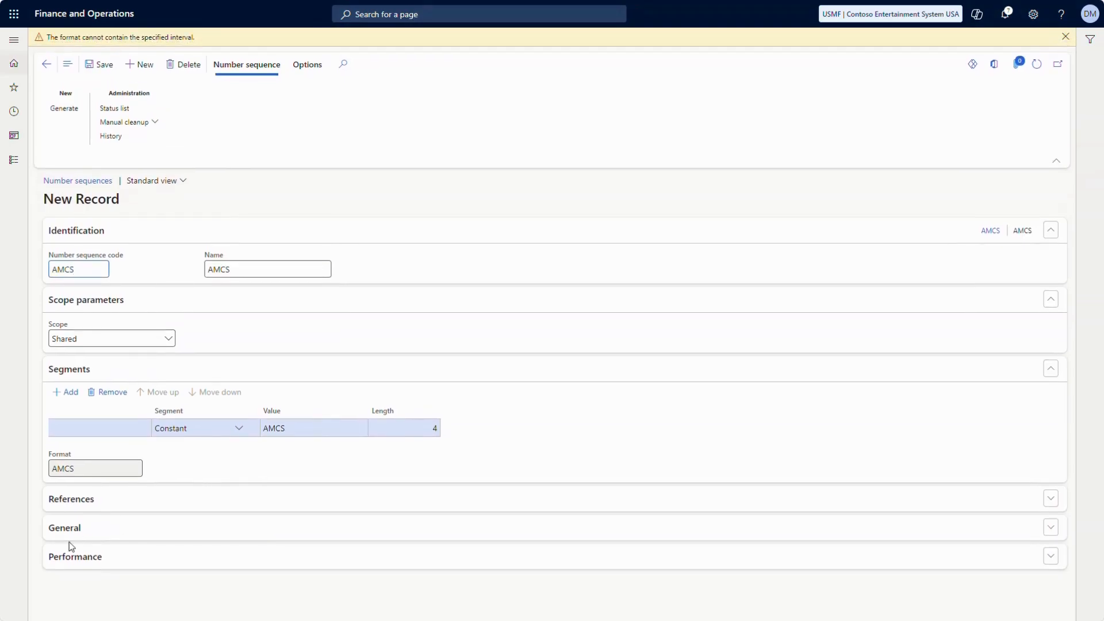
# Add an Alphanumeric ###### segment after AMCS, set Largest to 999999, and save
pyautogui.click(74, 533)
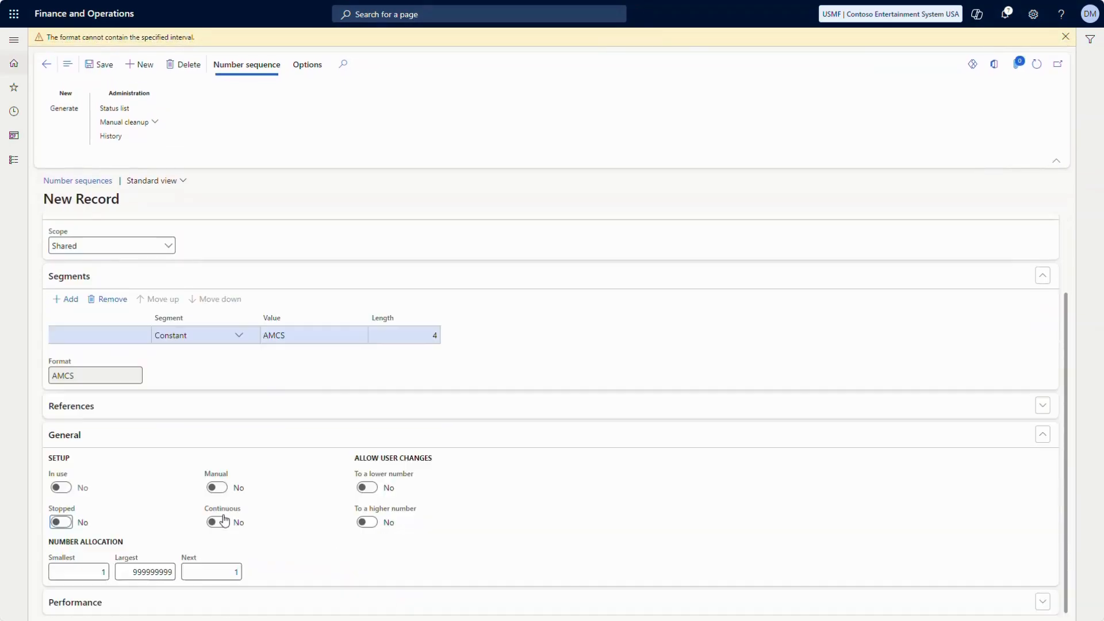
pyautogui.click(69, 300)
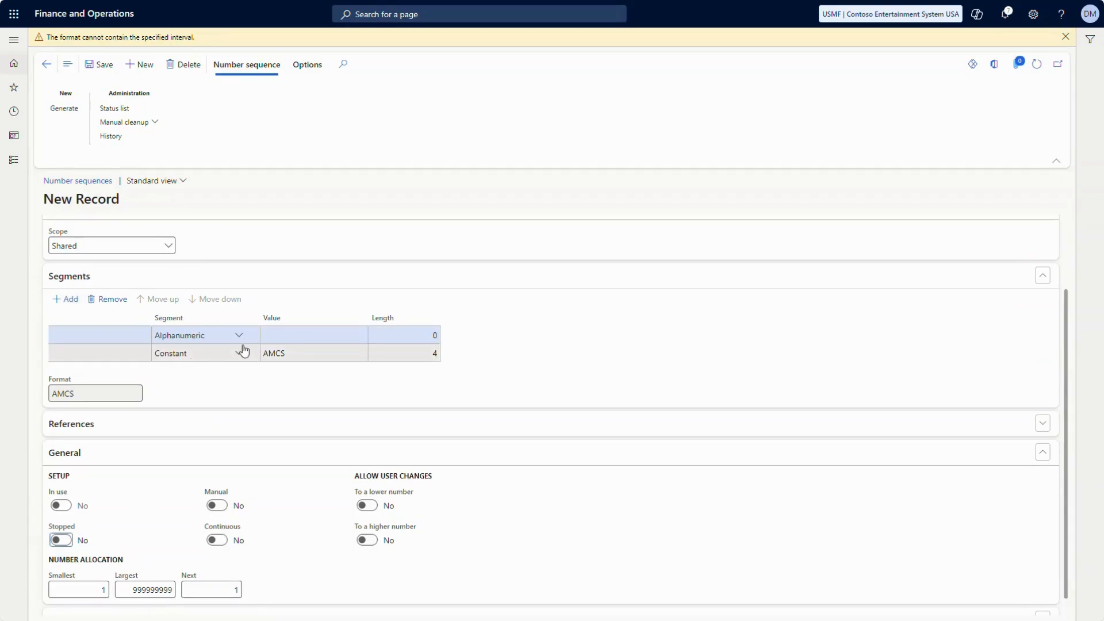
pyautogui.click(184, 336)
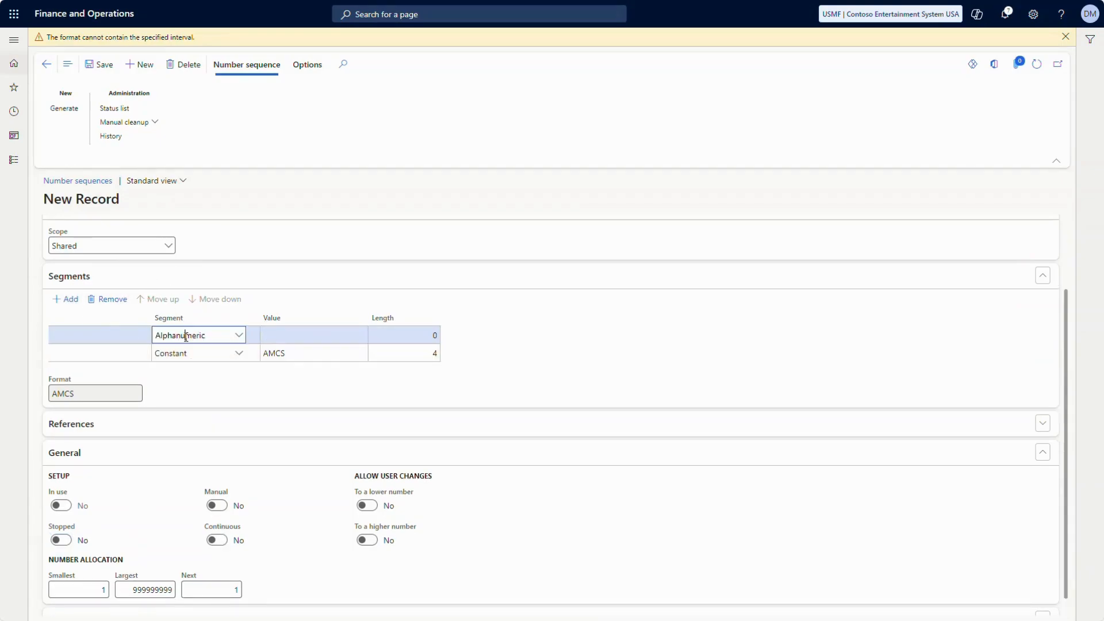
pyautogui.click(221, 300)
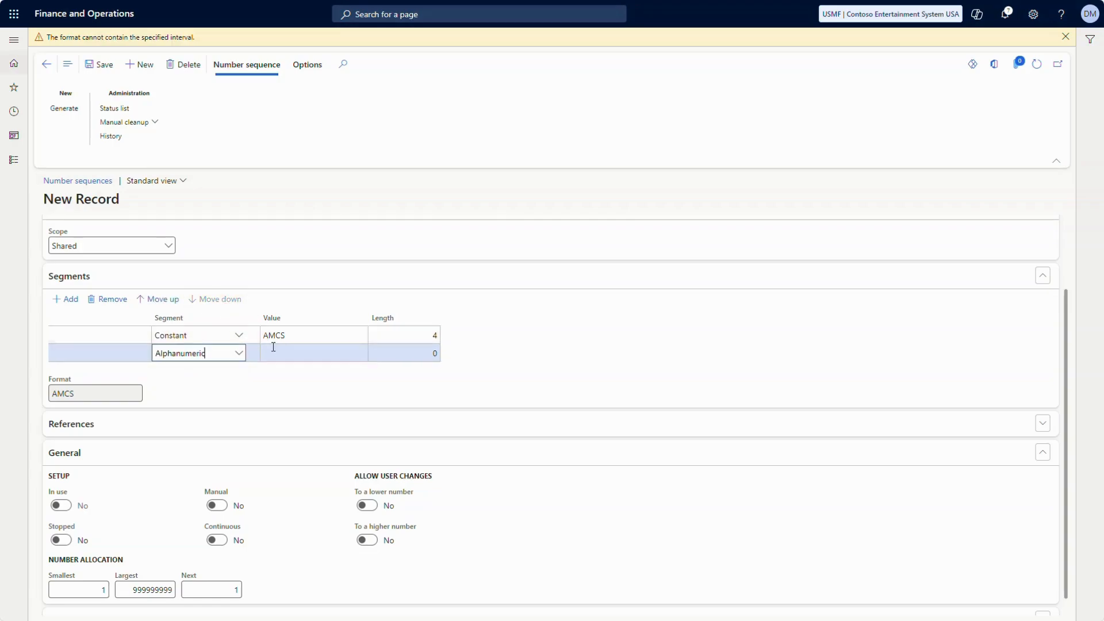
pyautogui.click(281, 354)
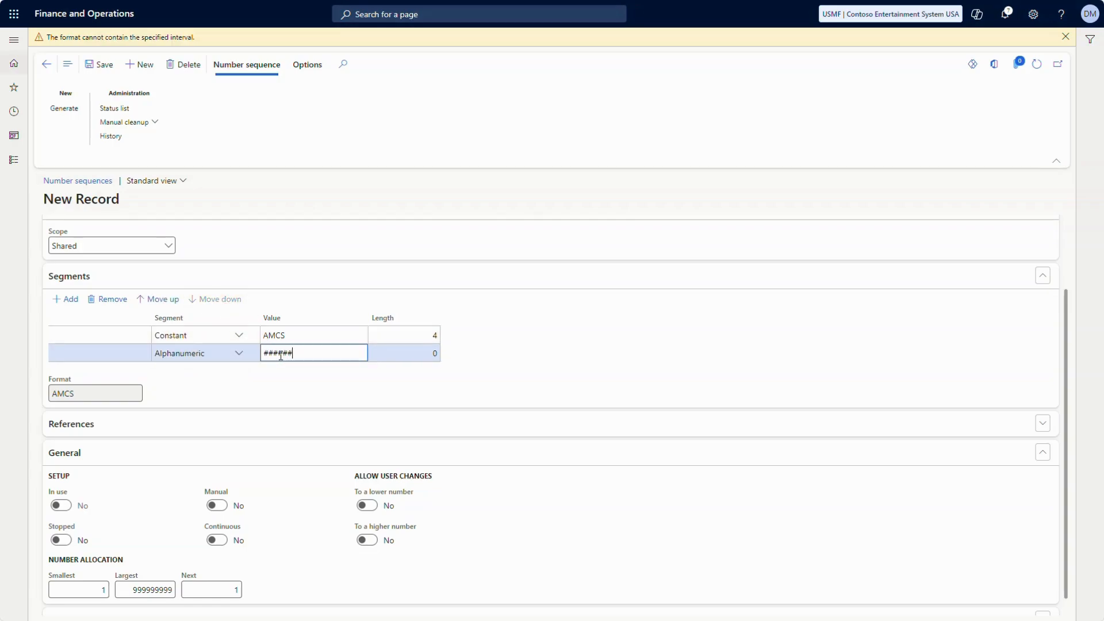
pyautogui.click(162, 593)
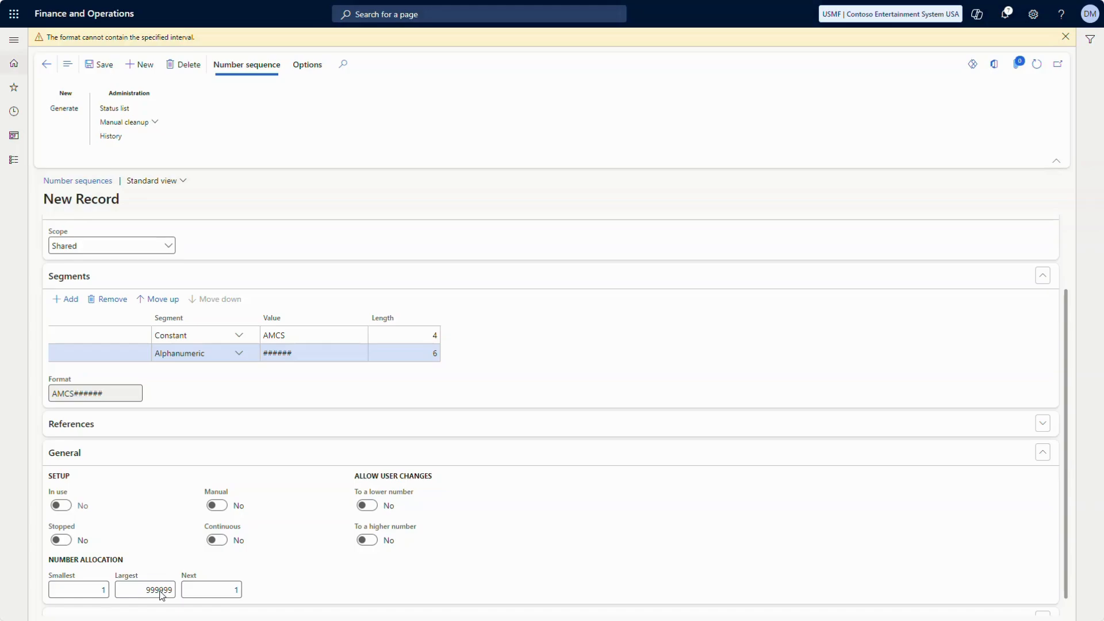
pyautogui.hotkey('ctrl', 's')
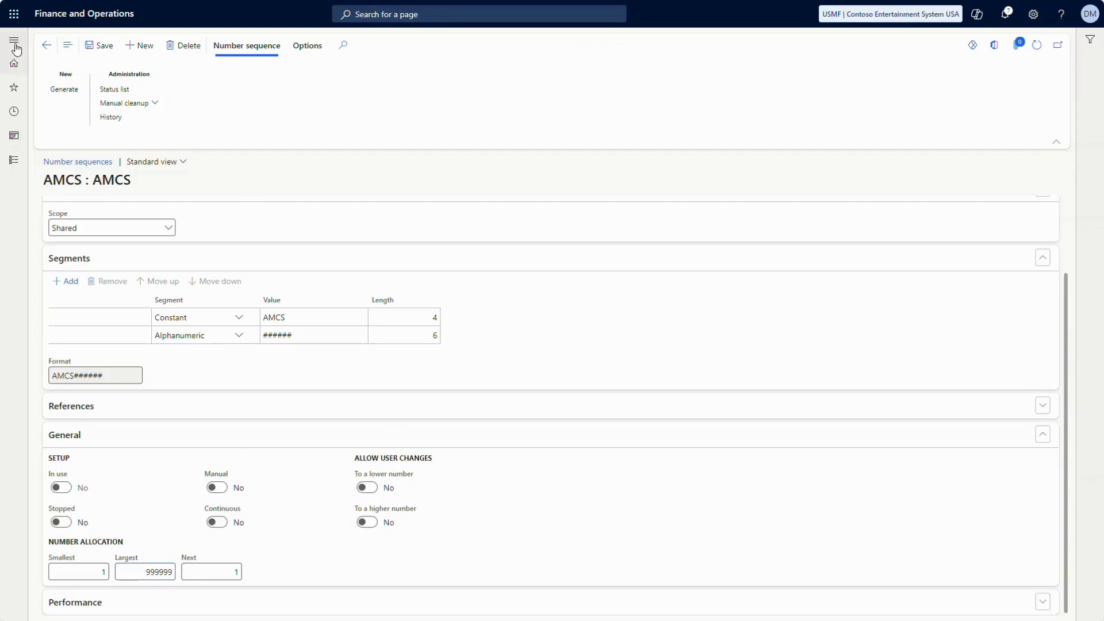
# Return to Shared parameters and set AMCS as the ledger journal imports number sequence code
pyautogui.click(46, 45)
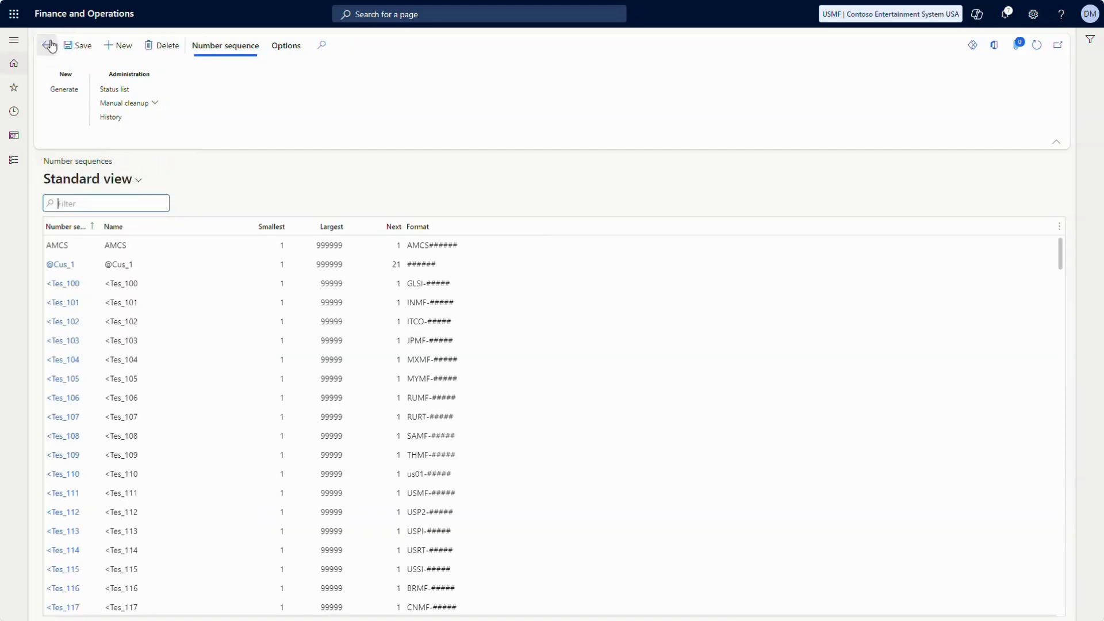
pyautogui.click(46, 46)
pyautogui.write('AMCS')
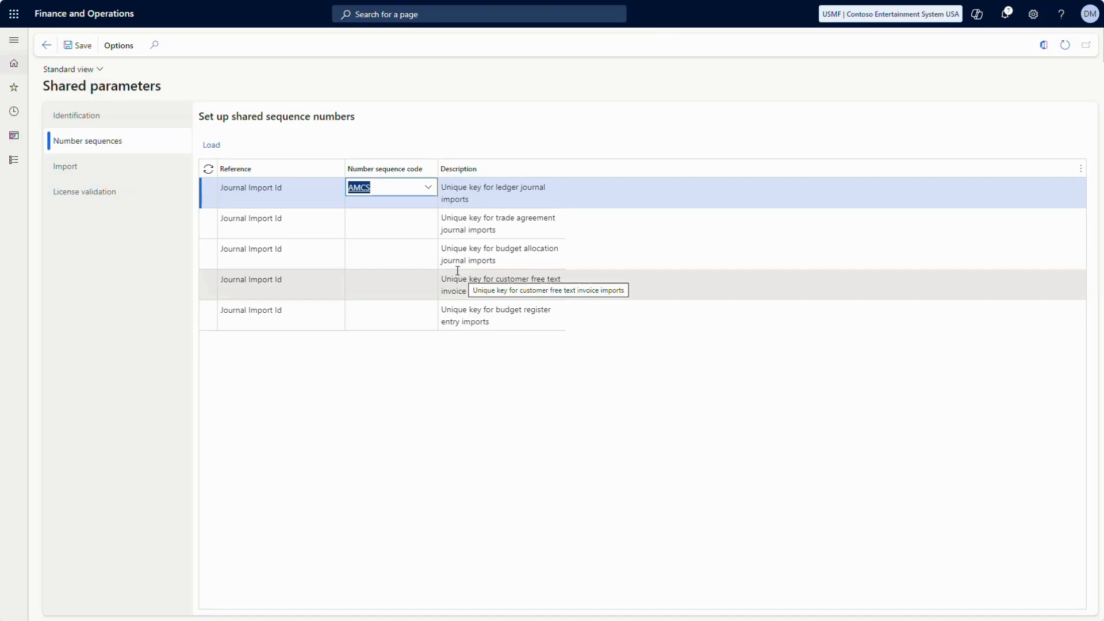
# Open the Avantiico Import templates page and regenerate the templates, confirming with OK
pyautogui.click(11, 162)
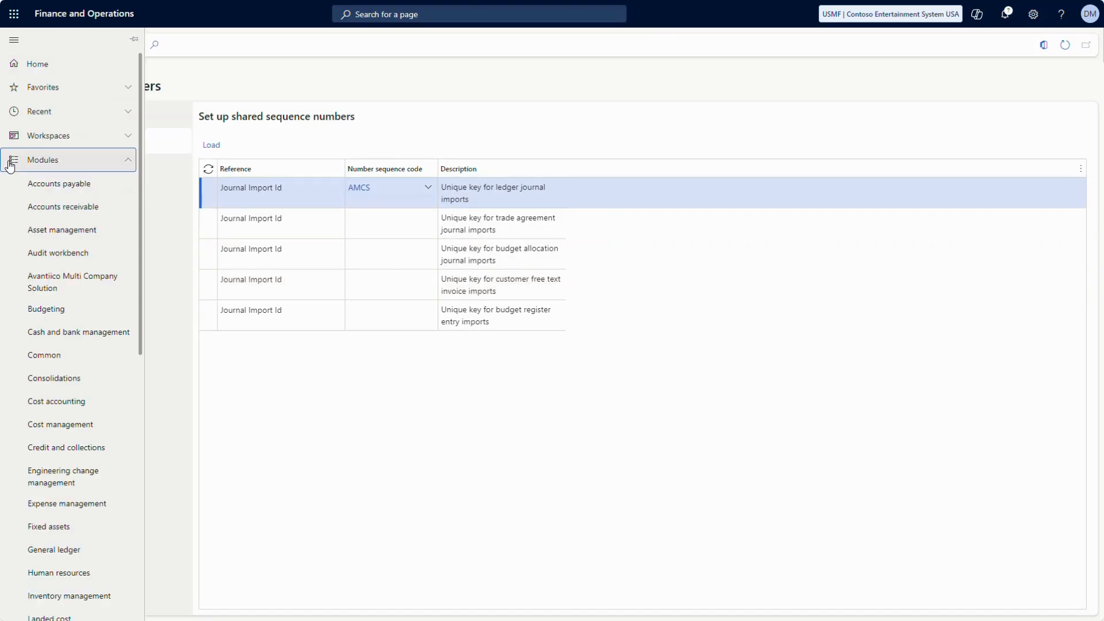
pyautogui.click(58, 286)
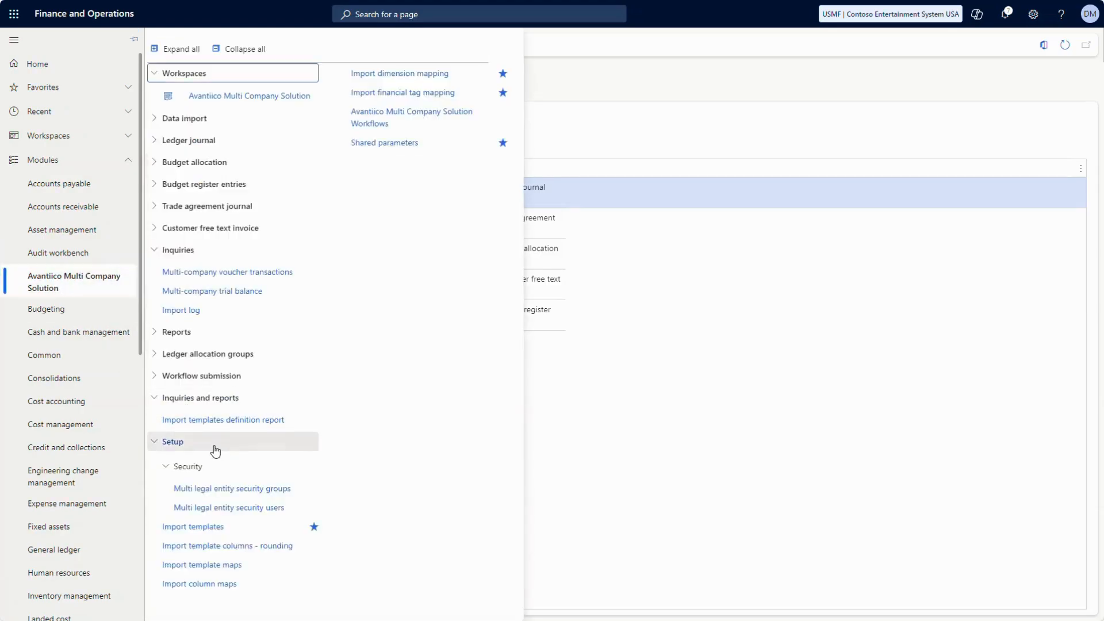
pyautogui.click(187, 527)
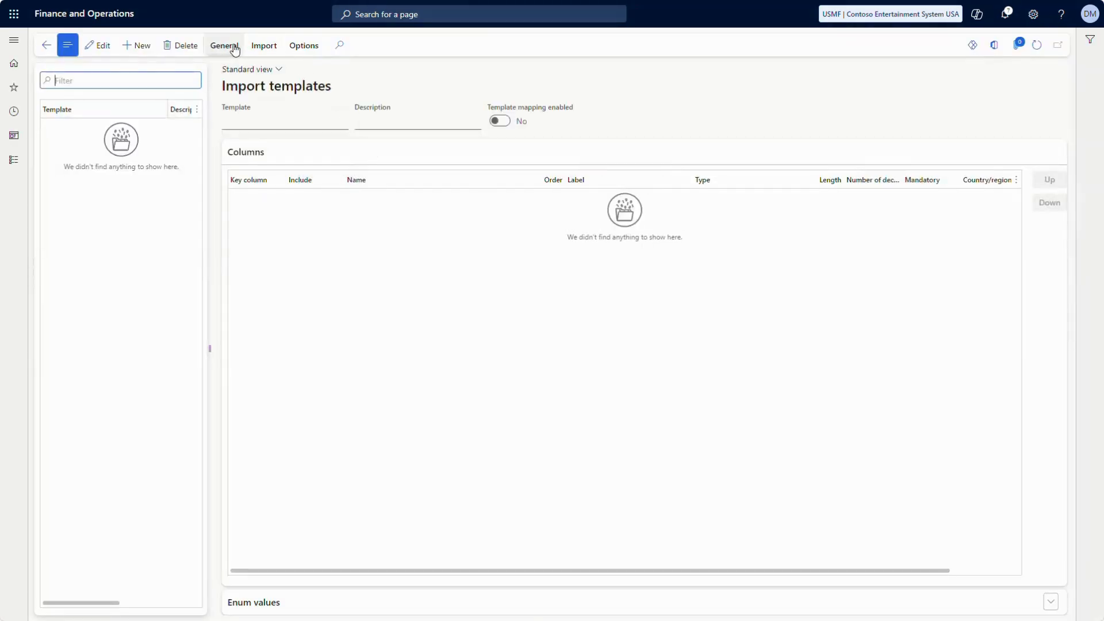
pyautogui.click(234, 48)
pyautogui.click(100, 79)
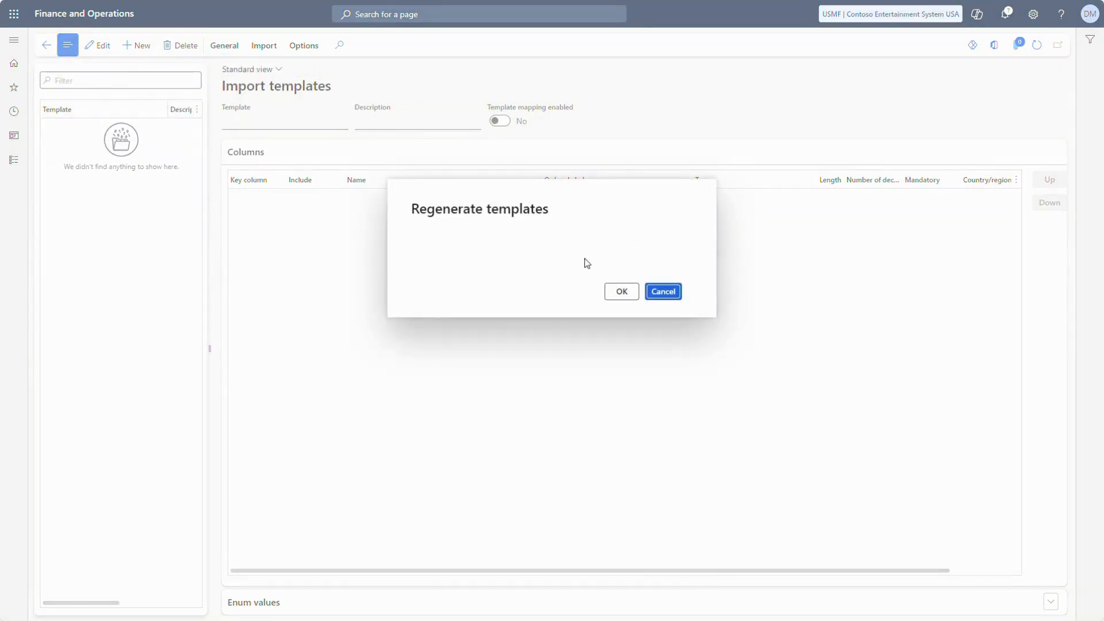
pyautogui.click(625, 295)
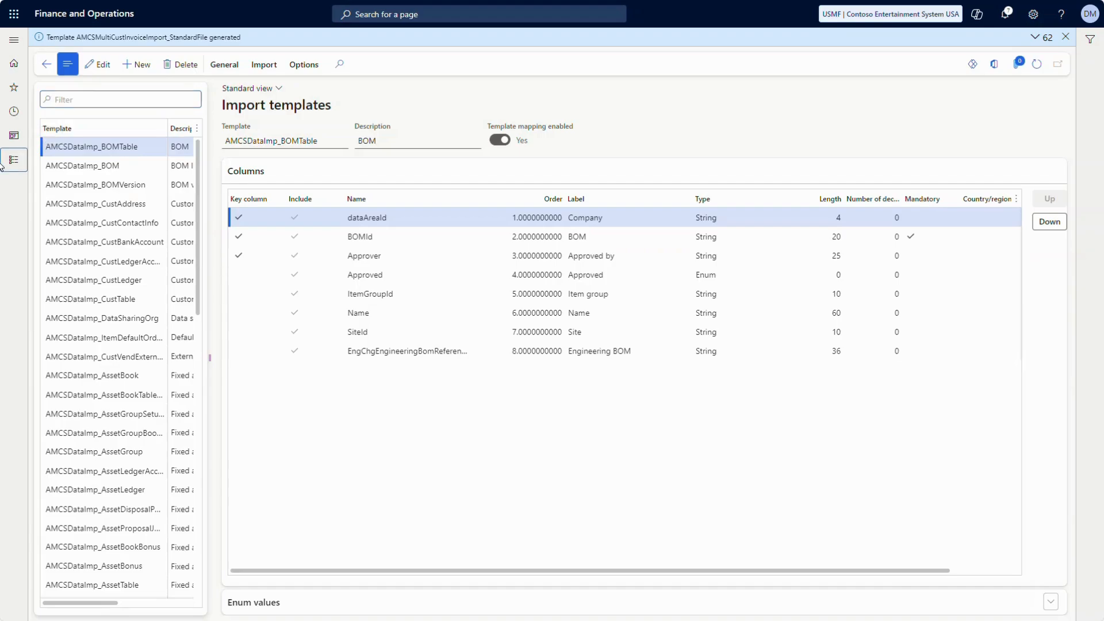
# Open the Avantiico Multi Company Solution Import dimension mapping page
pyautogui.click(19, 159)
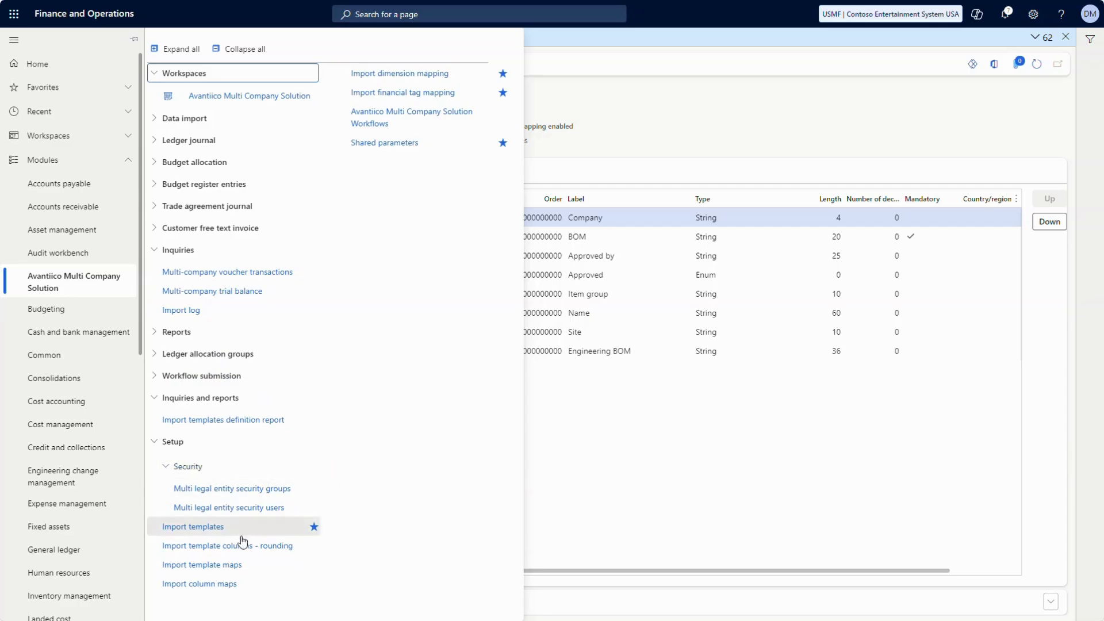
pyautogui.click(418, 75)
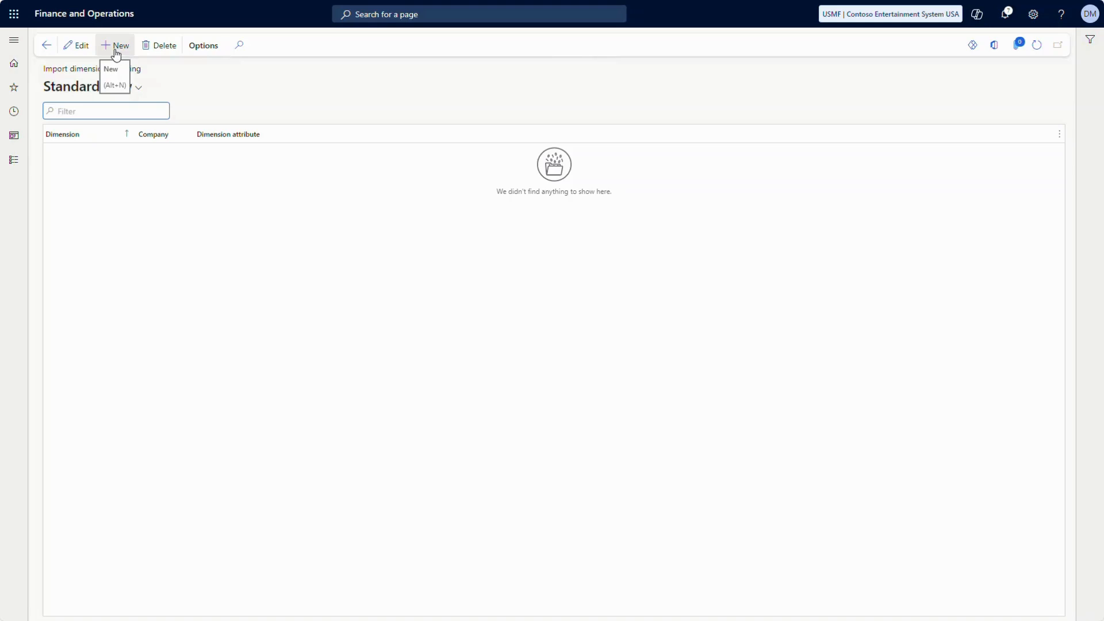
# In a duplicated tab, open General ledger Ledger setup and review the Manufacturing B/S and P&L account structures
pyautogui.rightClick(151, 1)
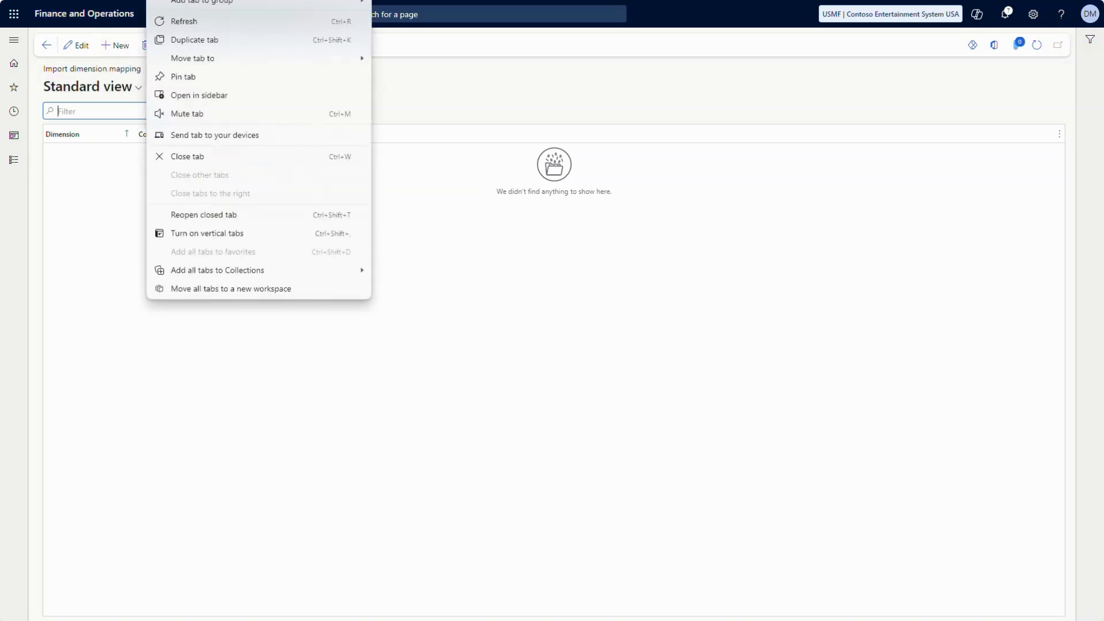
pyautogui.click(188, 42)
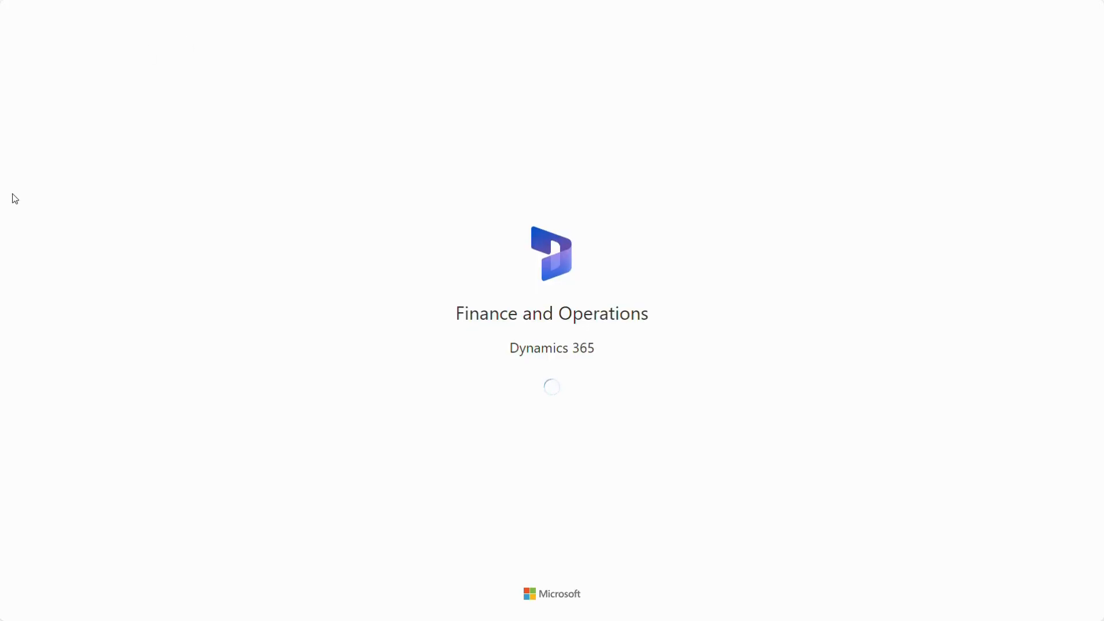
pyautogui.click(13, 161)
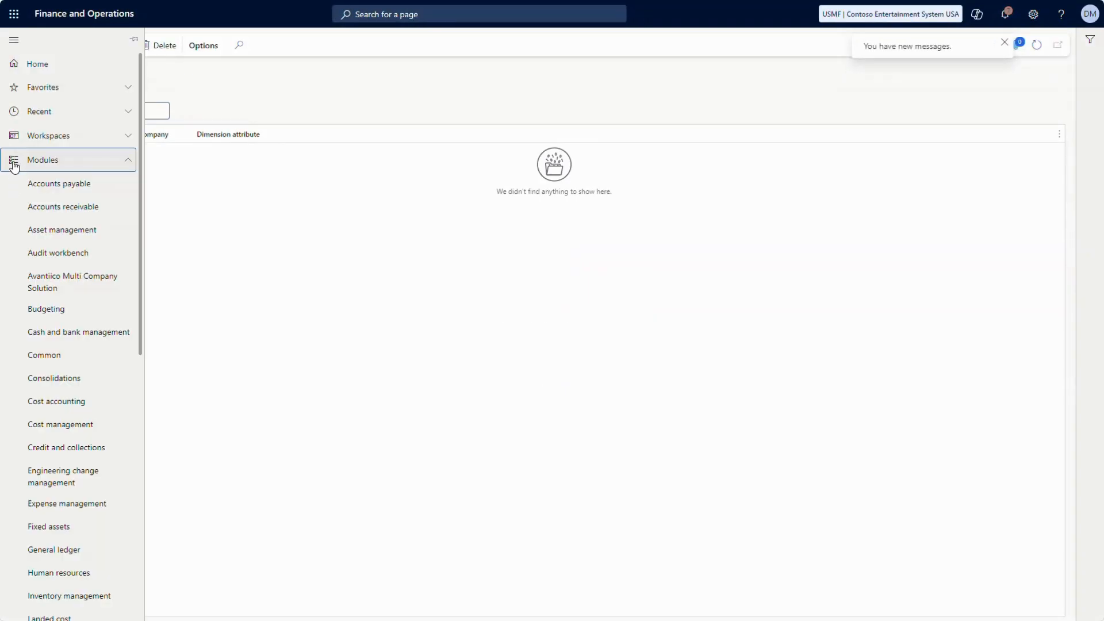
pyautogui.click(65, 551)
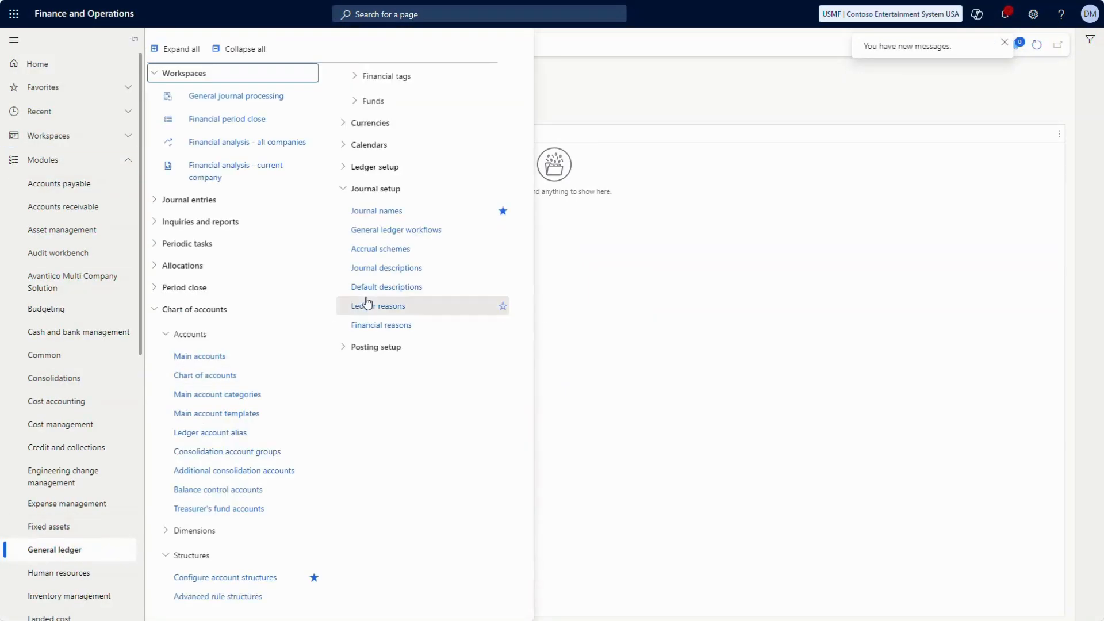
pyautogui.click(382, 168)
pyautogui.click(364, 190)
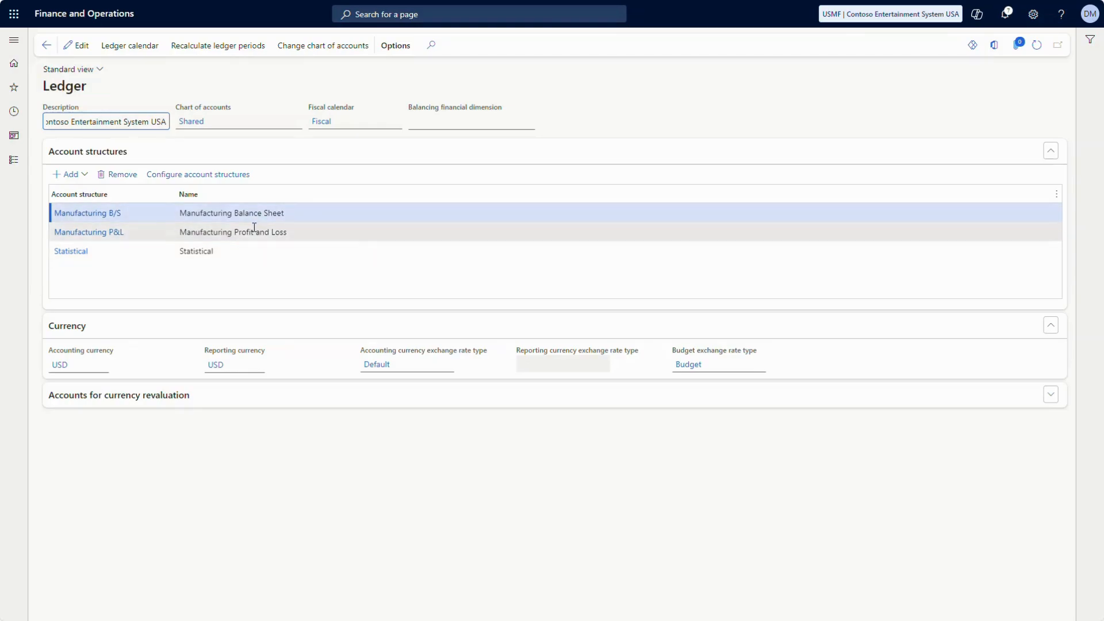
pyautogui.click(266, 221)
pyautogui.click(95, 237)
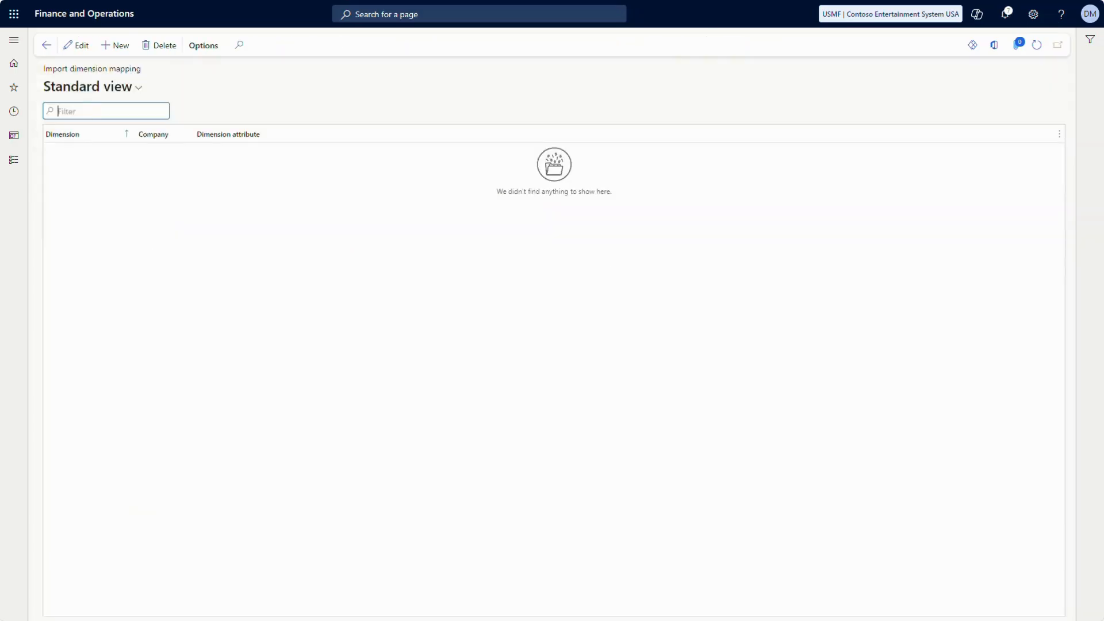
# Add dimension mappings D1 to BusinessUnit, D2 to Department and D3 to CostCenter
pyautogui.click(115, 46)
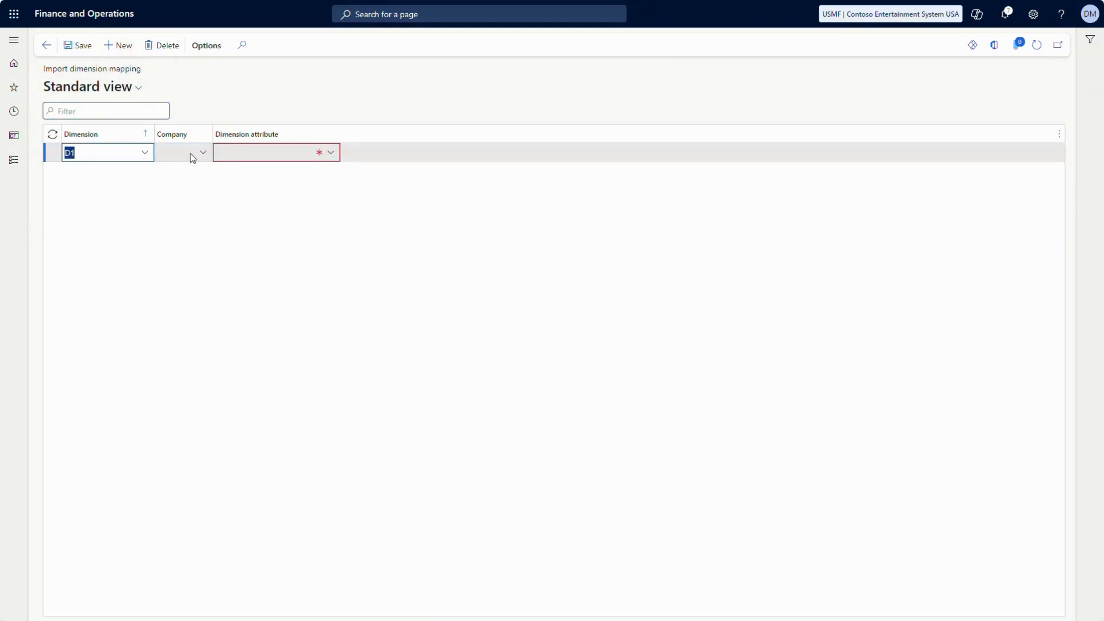
pyautogui.click(232, 154)
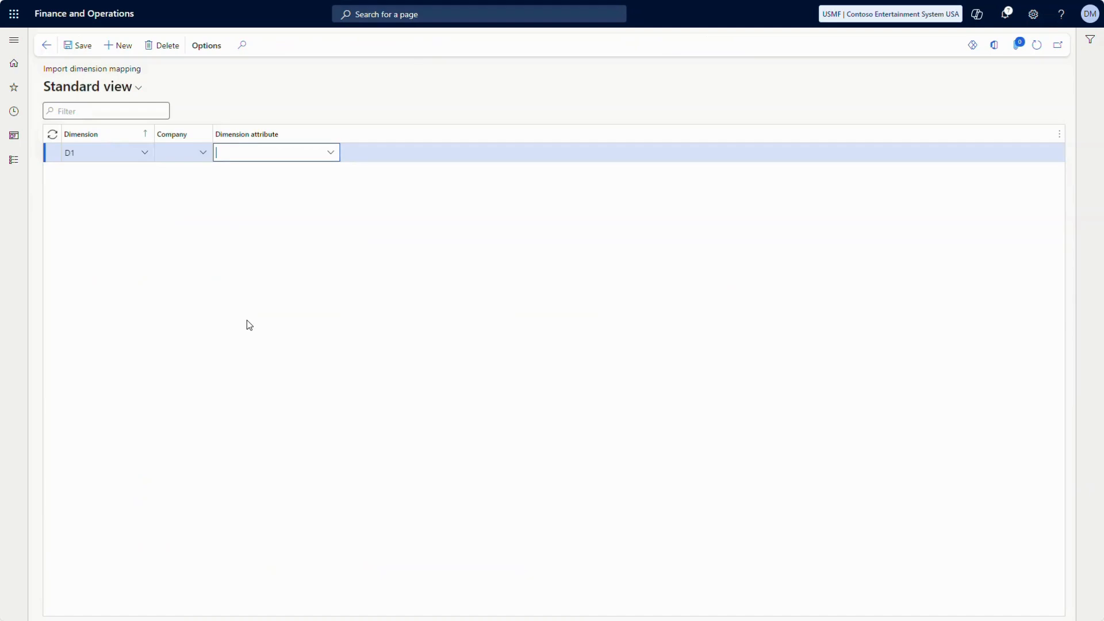
pyautogui.write('b')
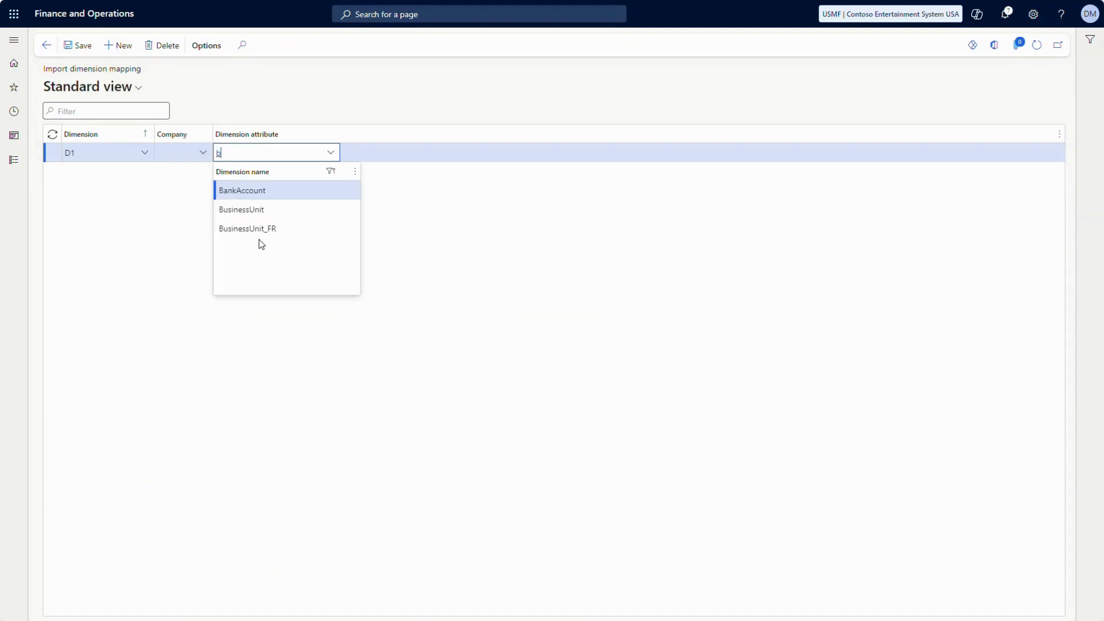
pyautogui.click(246, 209)
pyautogui.hotkey('alt', 'n')
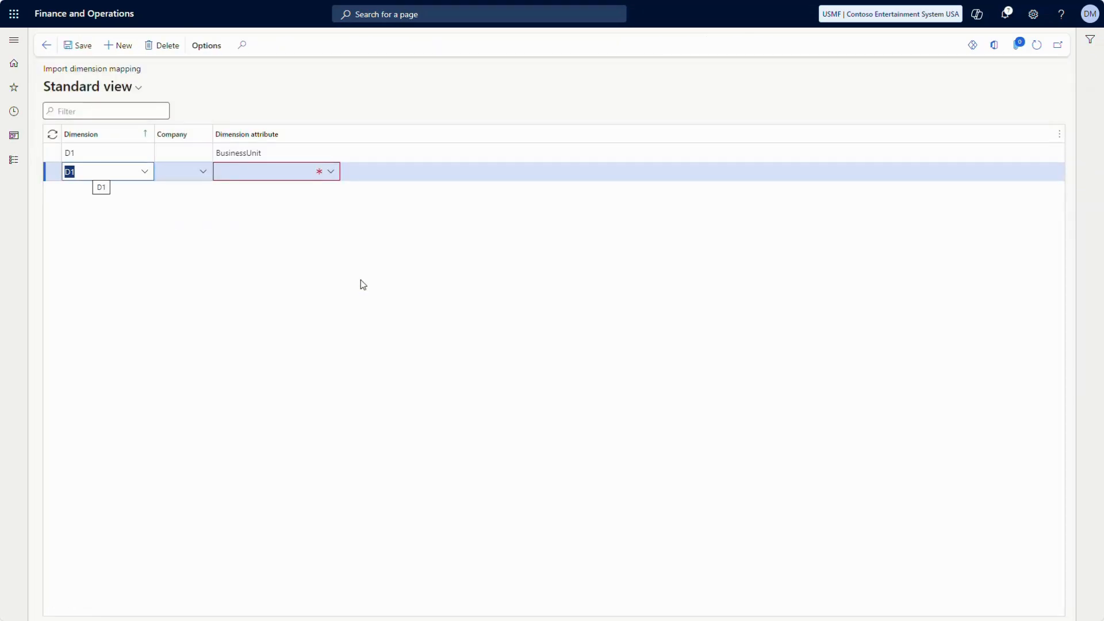
pyautogui.write('d2')
pyautogui.press('Tab')
pyautogui.press('Tab')
pyautogui.write('de')
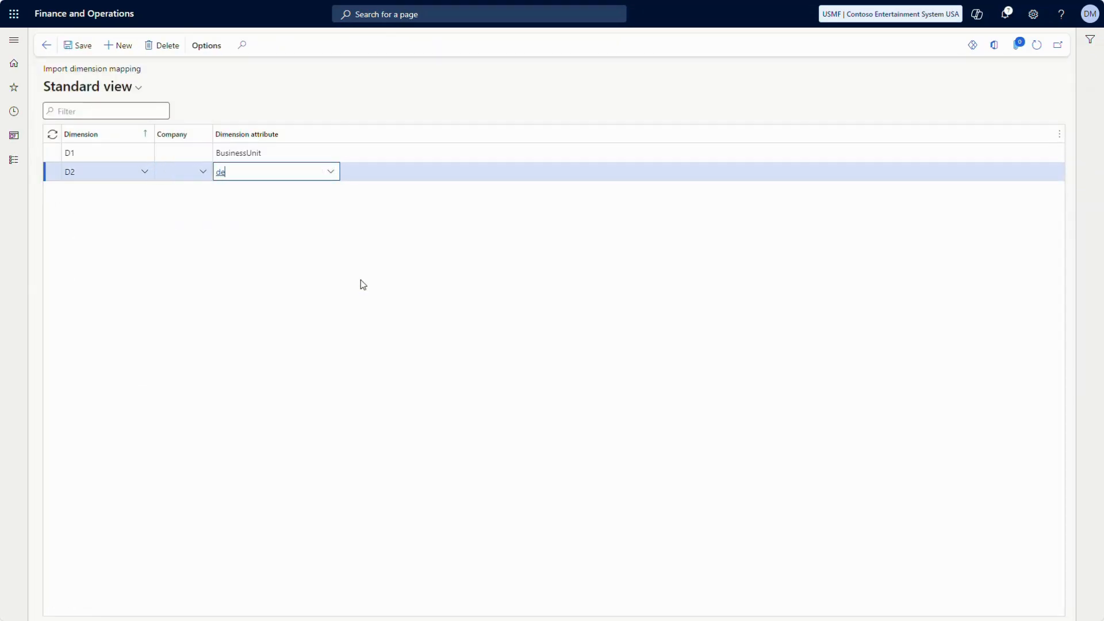
pyautogui.press('Tab')
pyautogui.hotkey('shift', 'Tab')
pyautogui.press('Down')
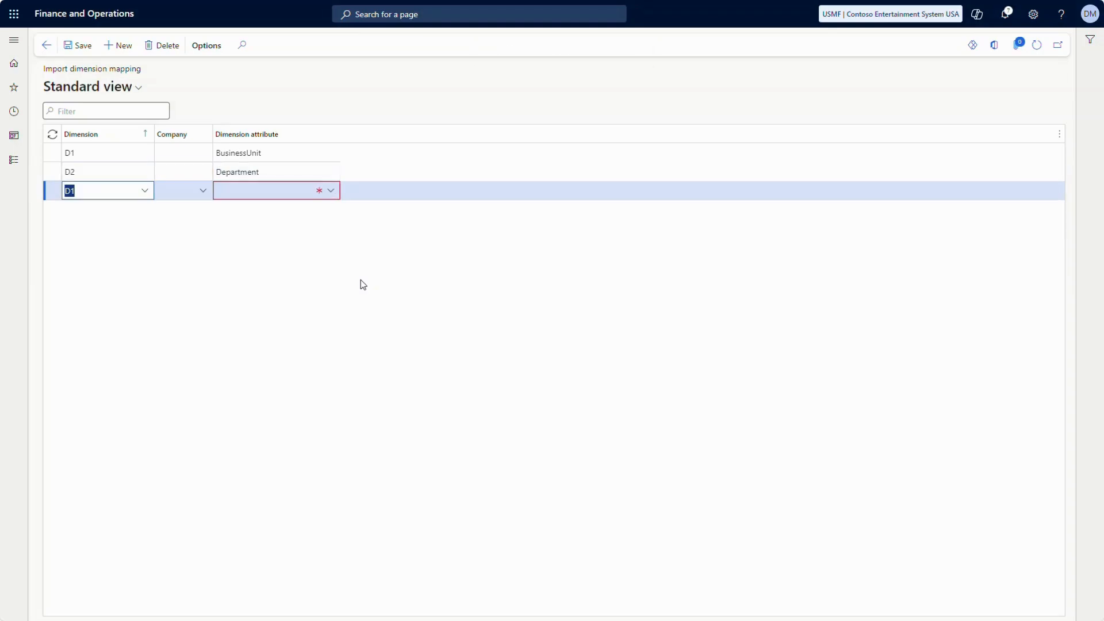
pyautogui.write('d3')
pyautogui.press('Tab')
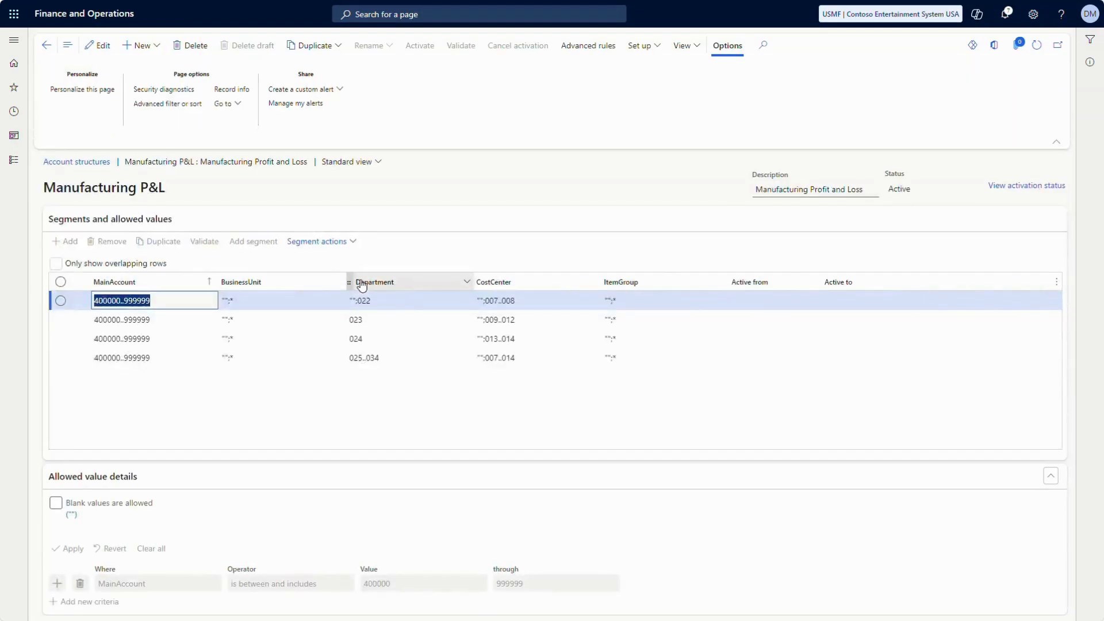
pyautogui.write('c')
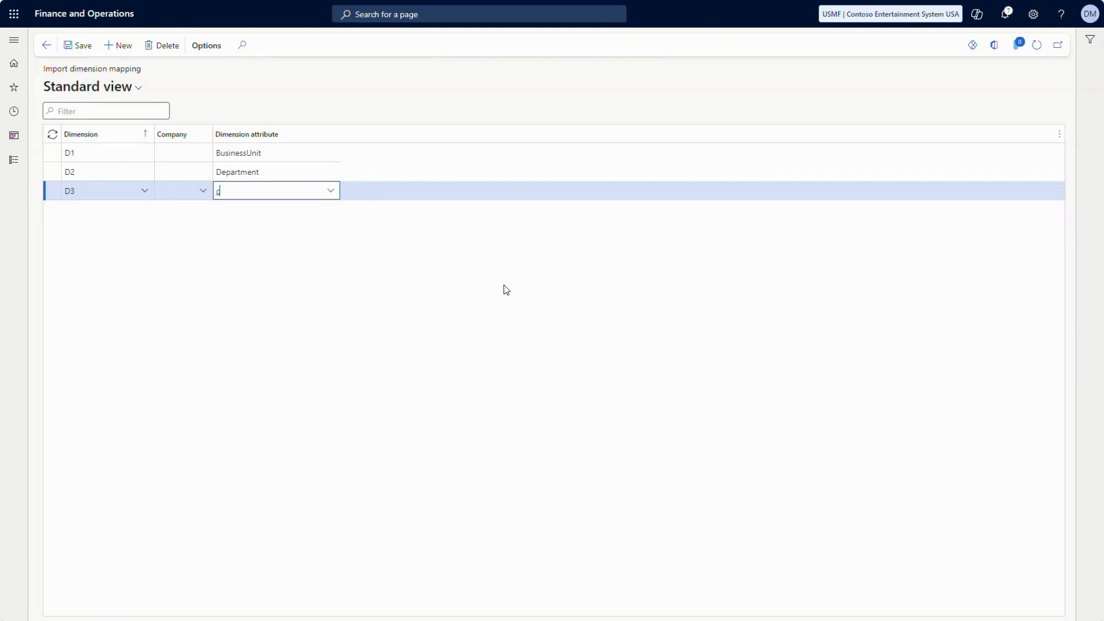
pyautogui.write('os')
pyautogui.press('Return')
# Map D4 to ItemGroup, add D4 to ProductGroup for company USPI, and save the mappings
pyautogui.hotkey('alt', 'n')
pyautogui.write('d4')
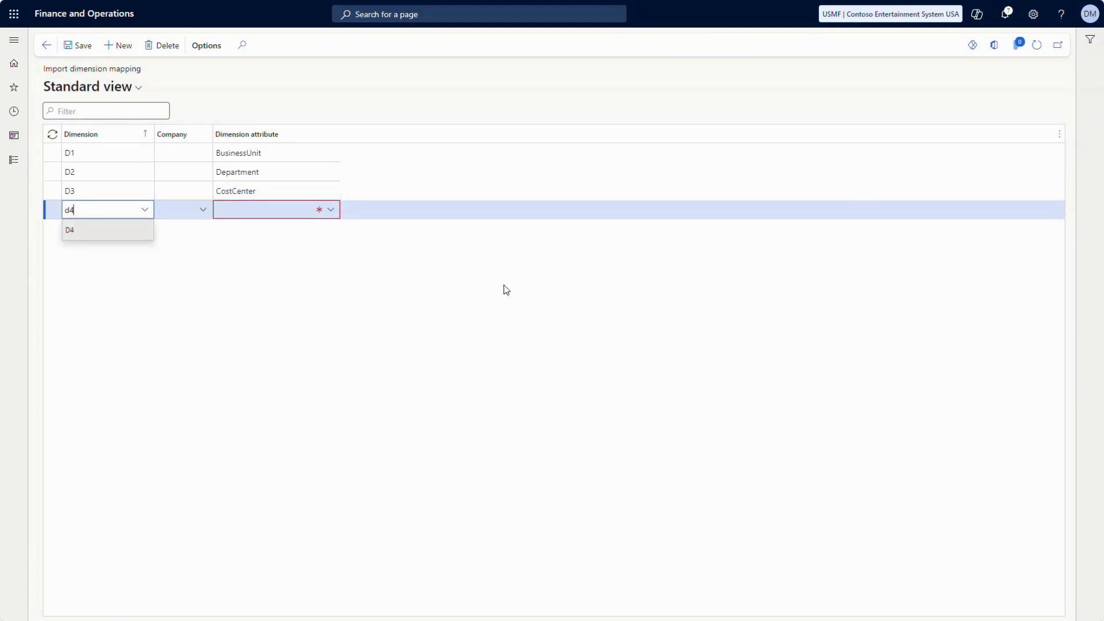
pyautogui.press('Tab')
pyautogui.write('itemg')
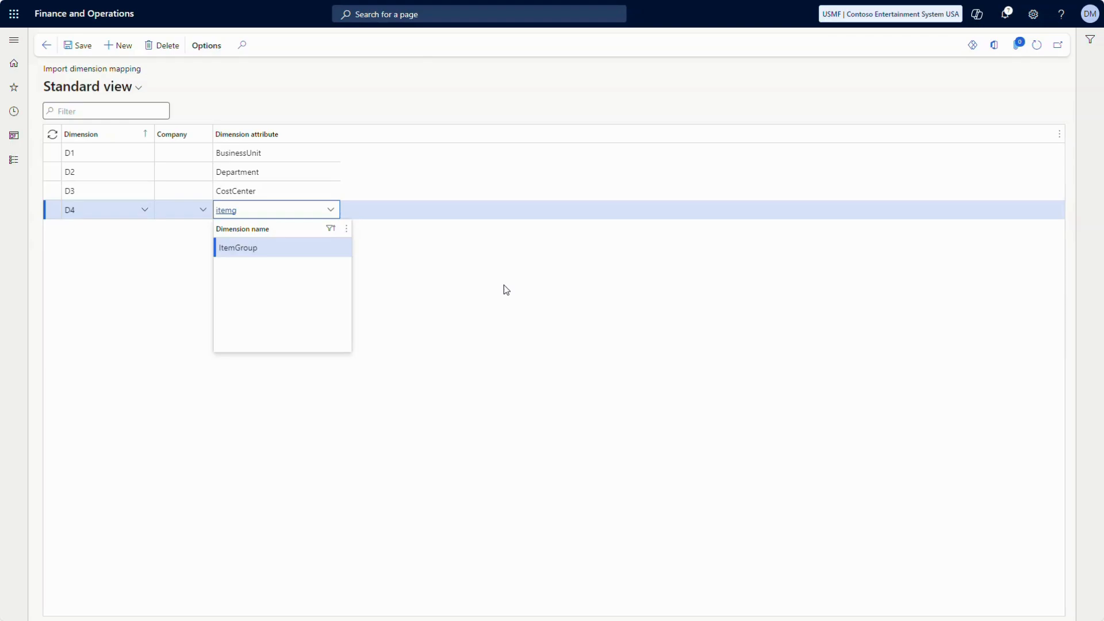
pyautogui.click(275, 246)
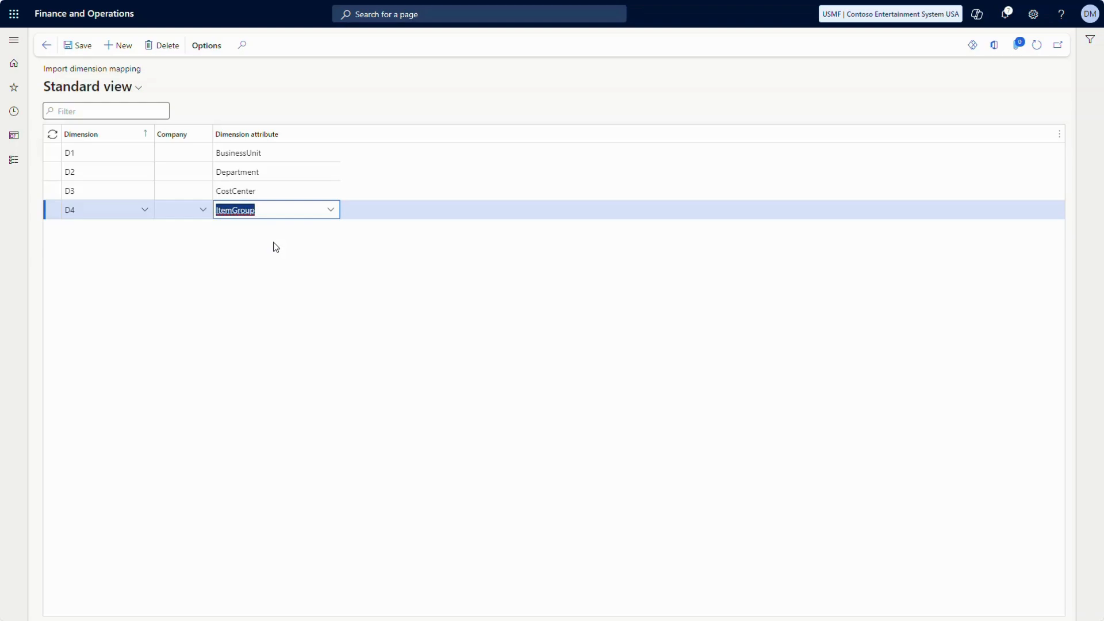
pyautogui.hotkey('alt', 'n')
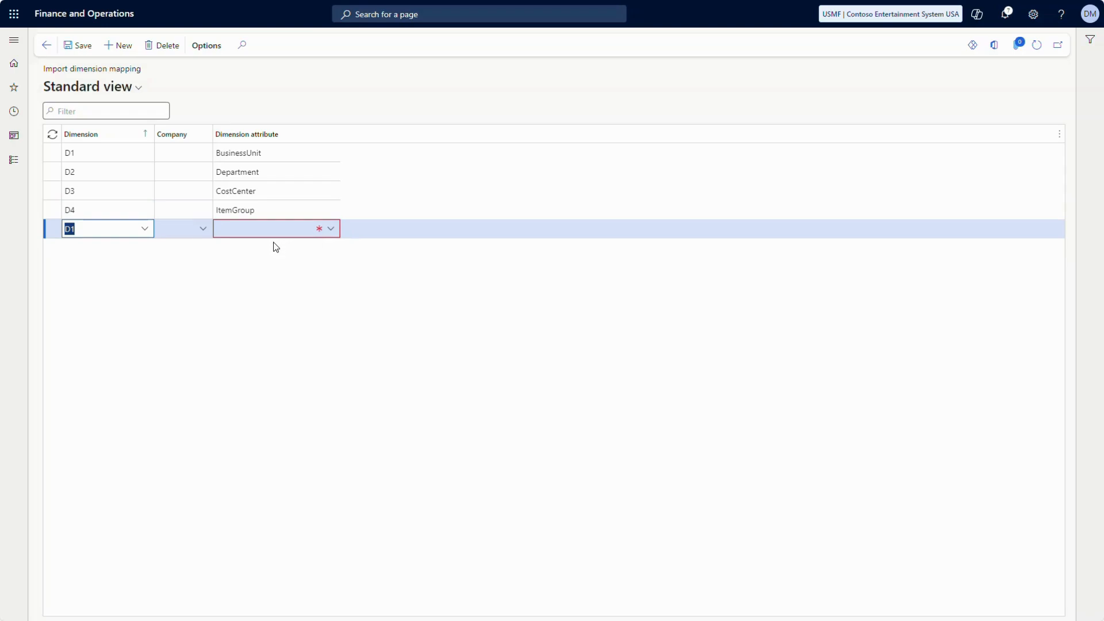
pyautogui.write('D4')
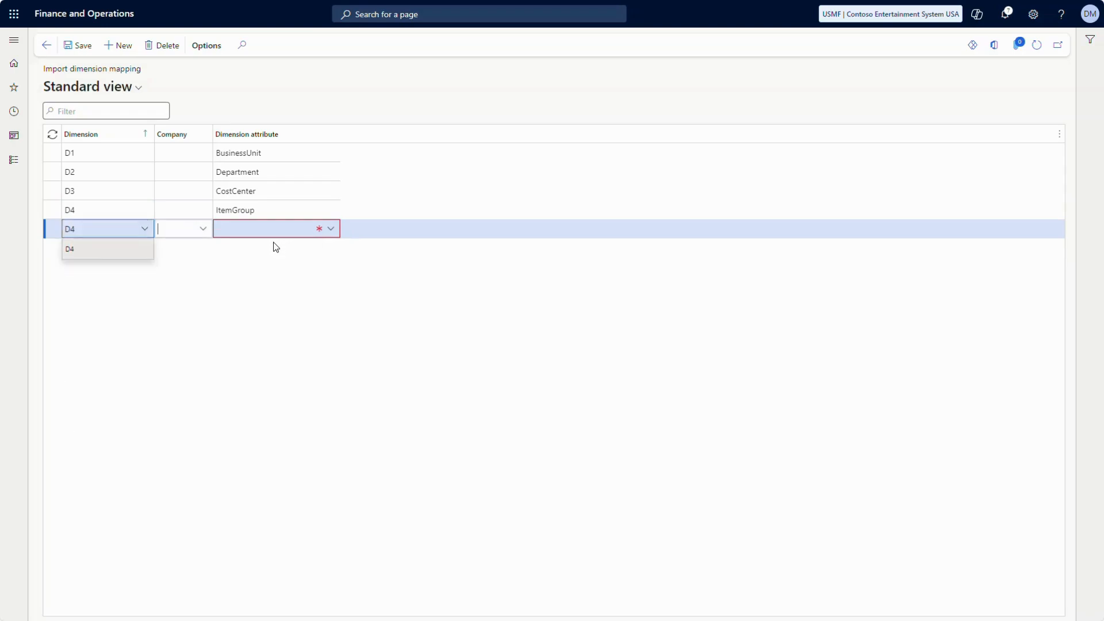
pyautogui.press('Tab')
pyautogui.write('uspi')
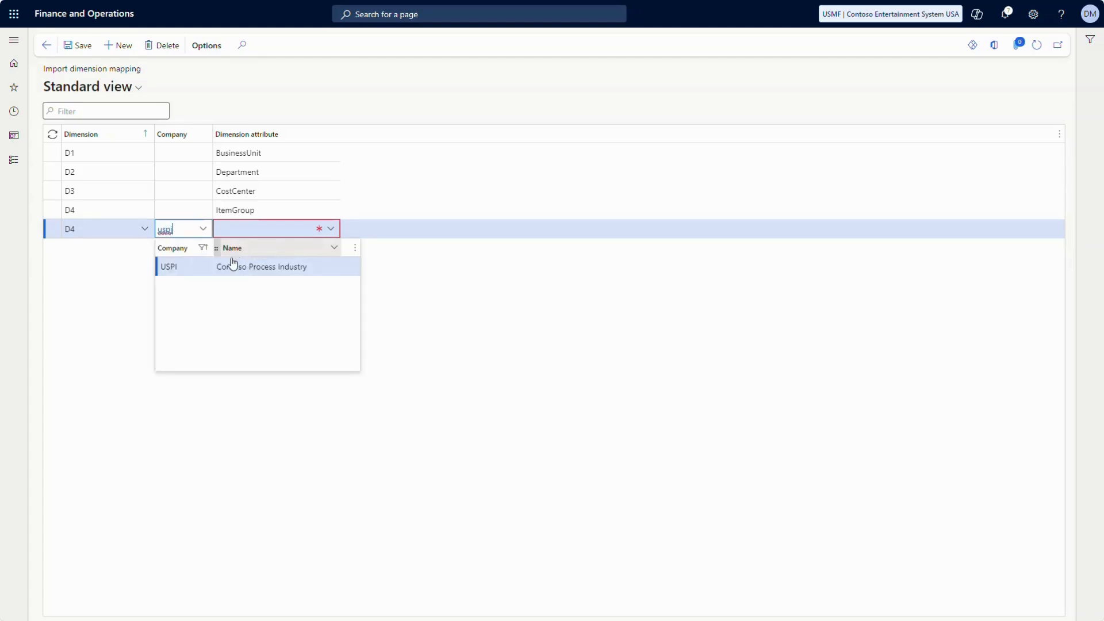
pyautogui.click(185, 267)
pyautogui.press('Tab')
pyautogui.write('pro')
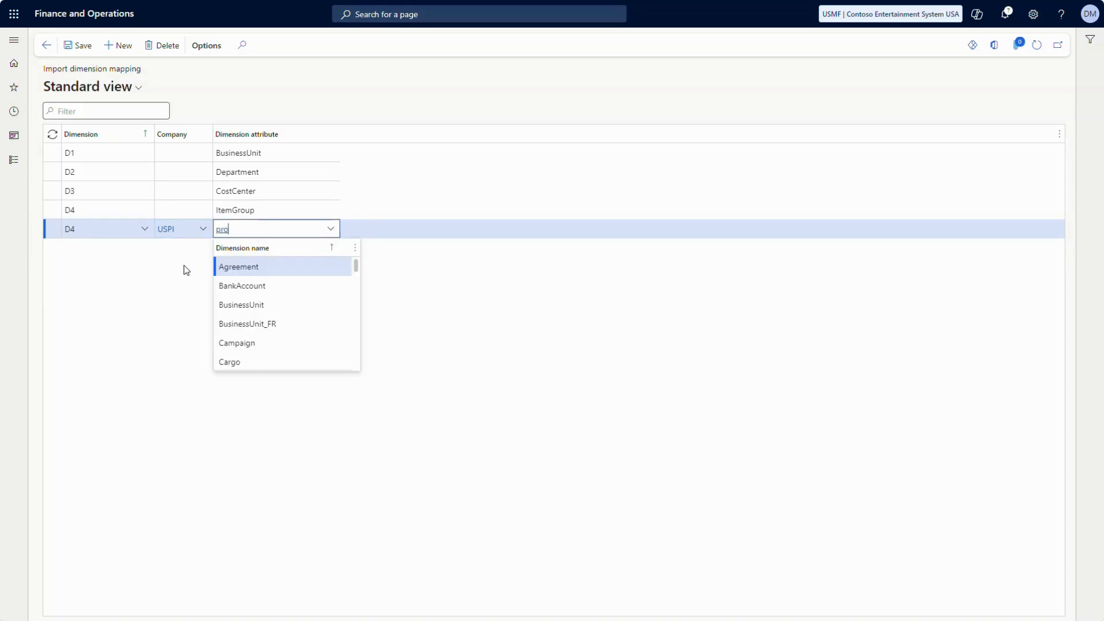
pyautogui.click(249, 266)
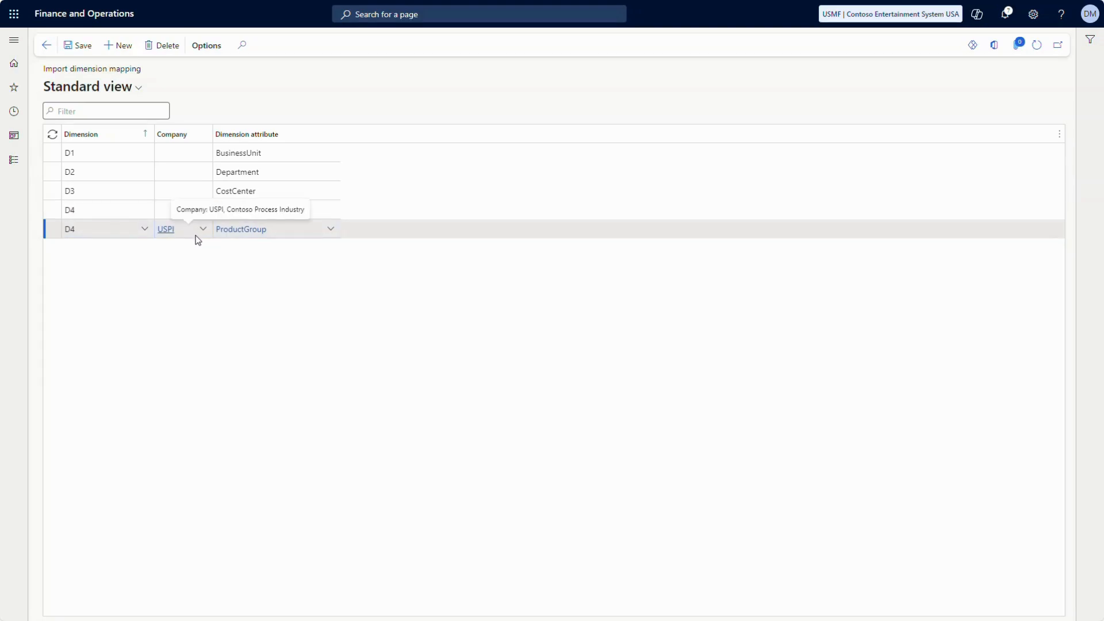
pyautogui.click(79, 45)
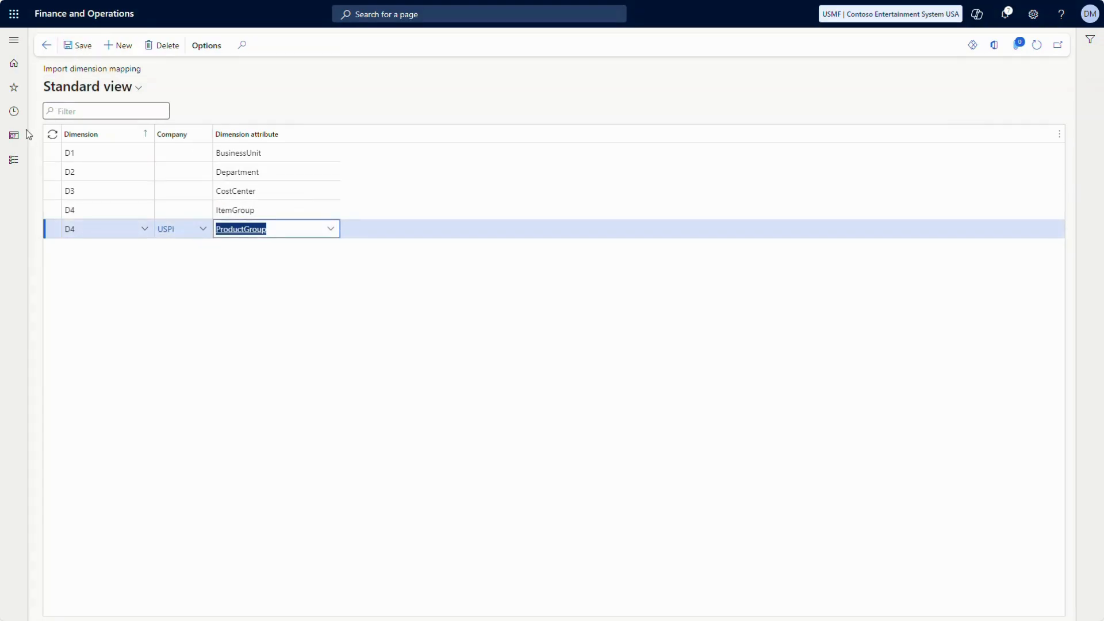
pyautogui.click(10, 168)
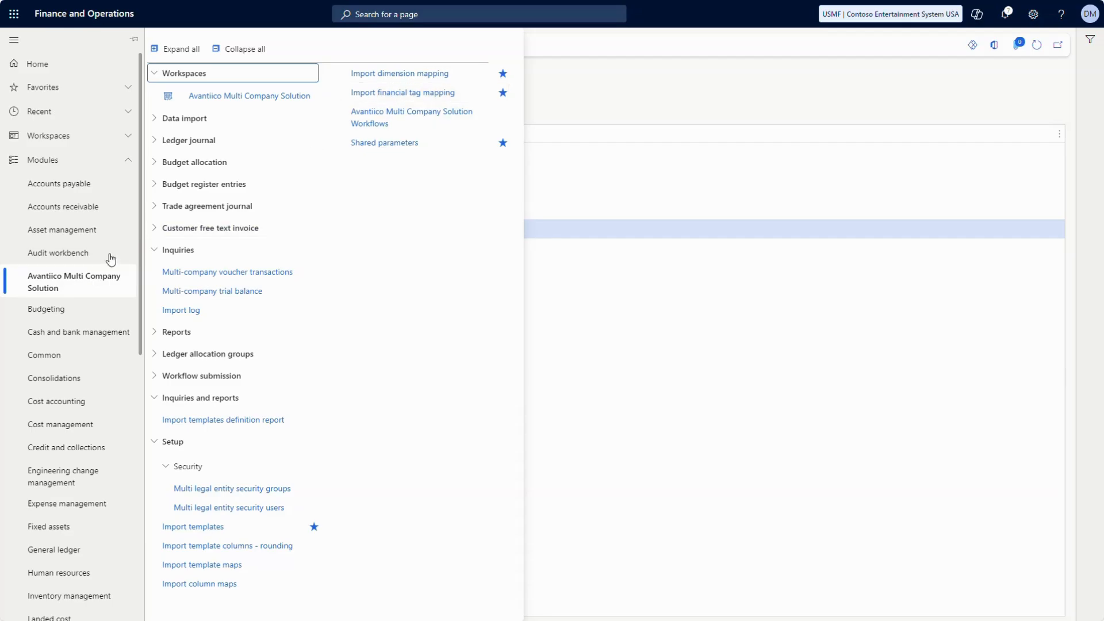
# Go to Ledger journal > Setup > Journal names in the Avantiico Multi Company Solution module
pyautogui.click(196, 141)
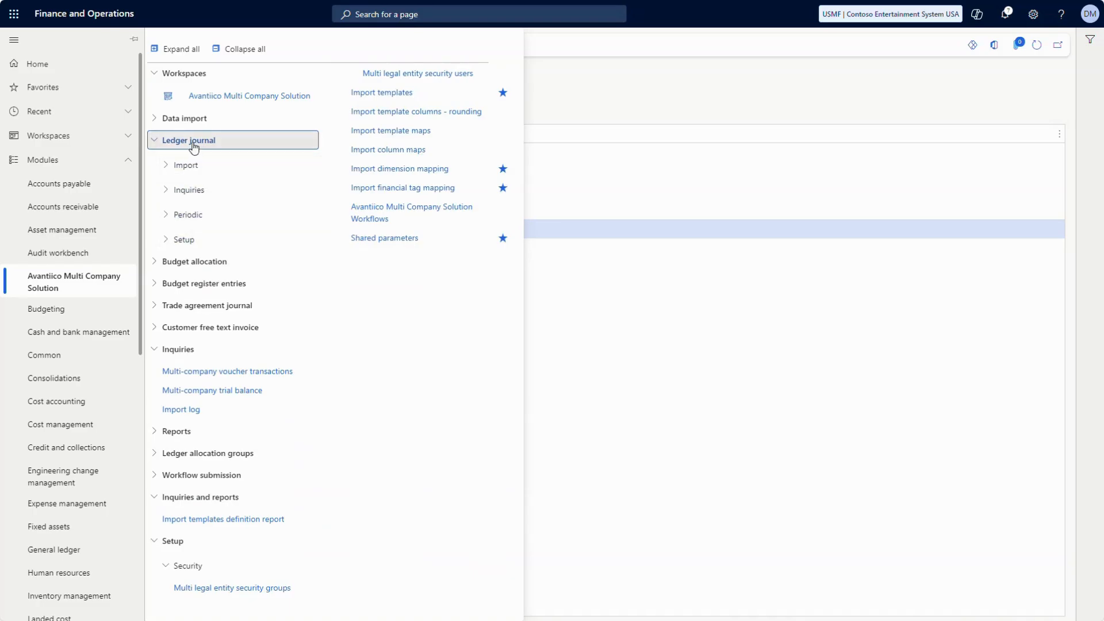
pyautogui.click(173, 239)
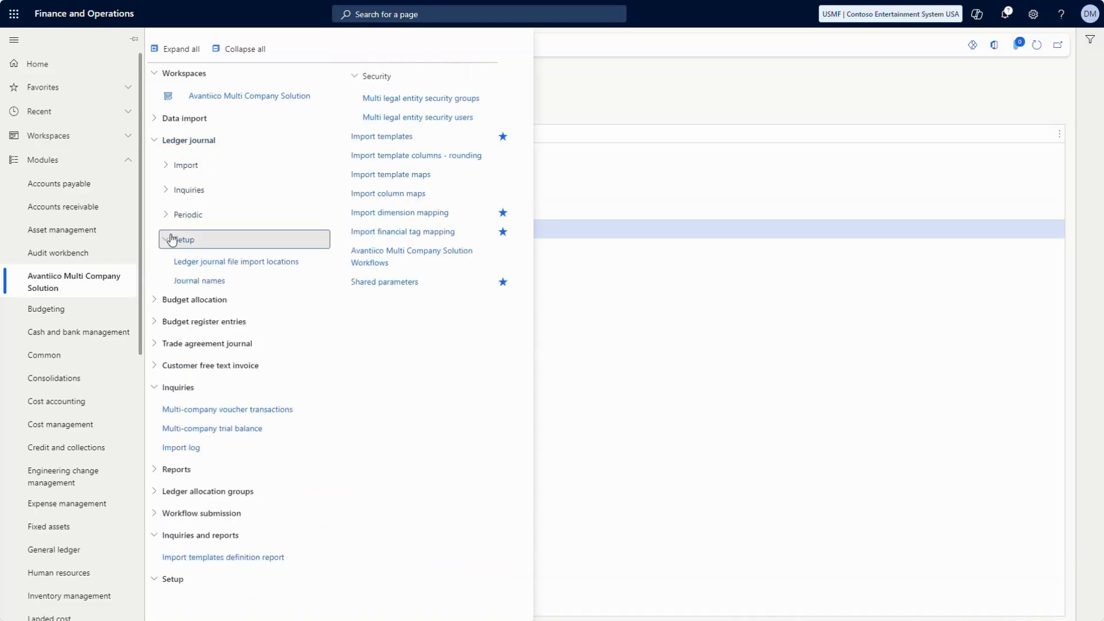
pyautogui.click(181, 280)
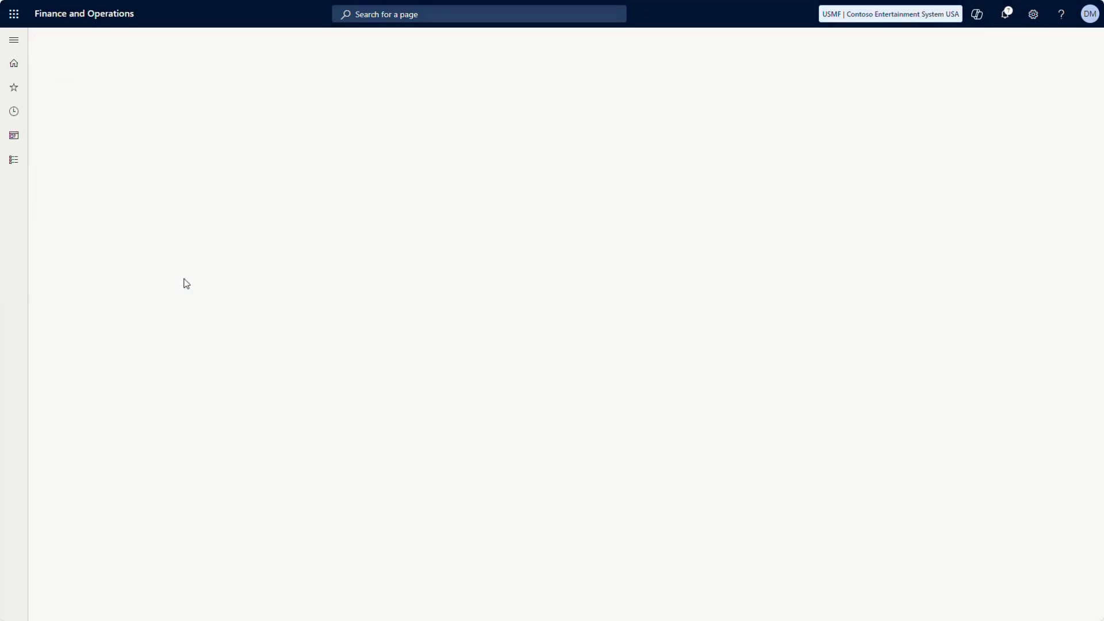
# Create and save a new journal name GenJrn with the description 'General Journal'
pyautogui.click(140, 46)
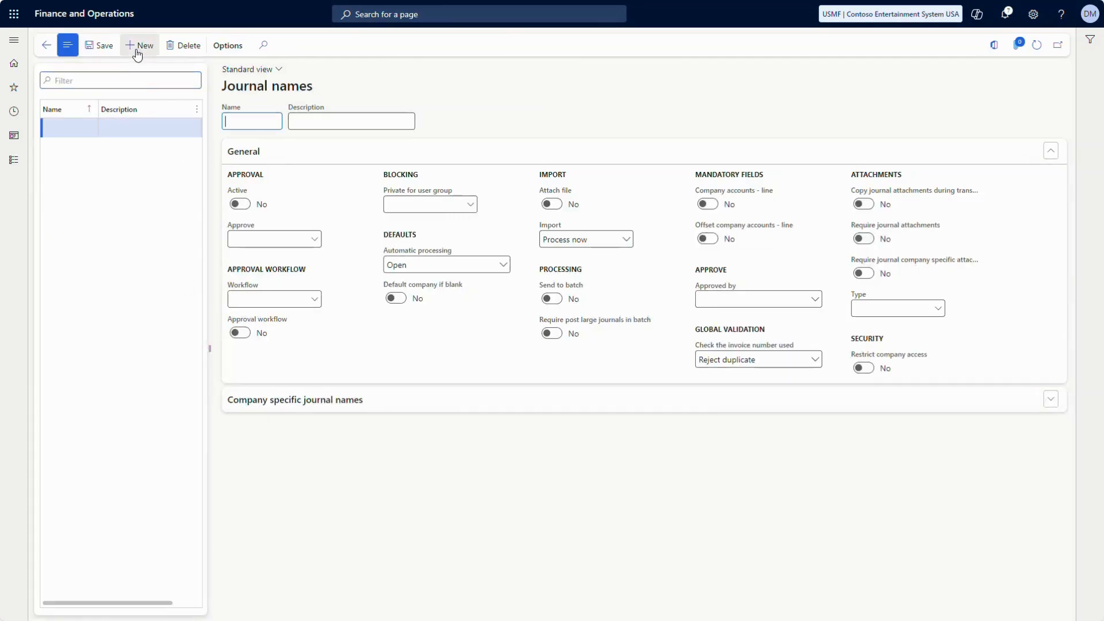
pyautogui.write('GenJrn')
pyautogui.press('Tab')
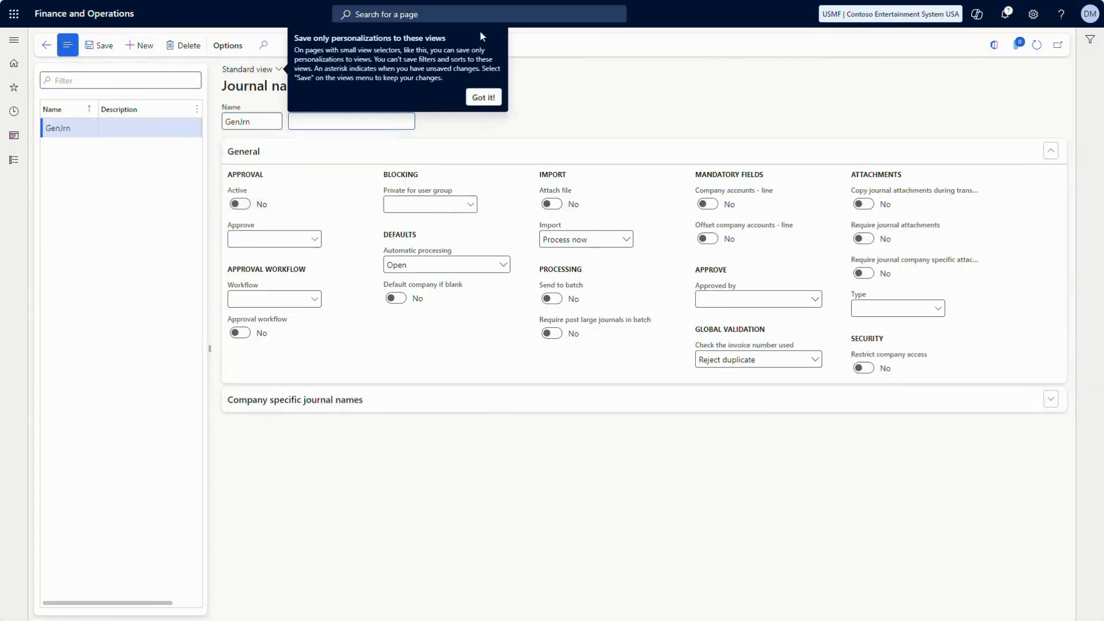
pyautogui.click(483, 97)
pyautogui.write('General J')
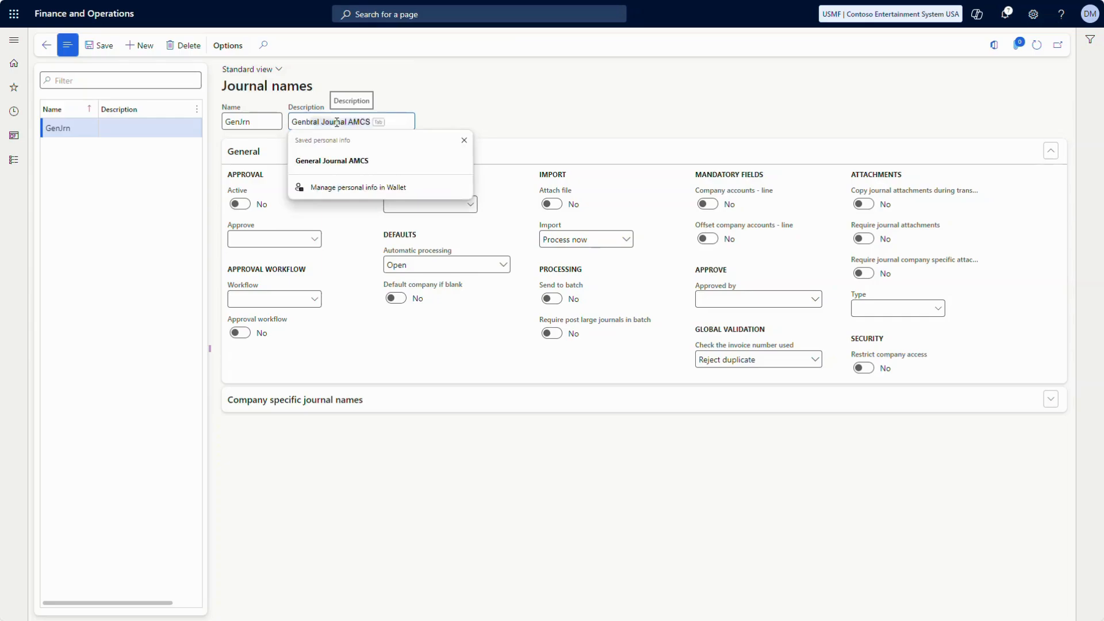
pyautogui.write('ournal')
pyautogui.click(351, 485)
pyautogui.hotkey('ctrl', 's')
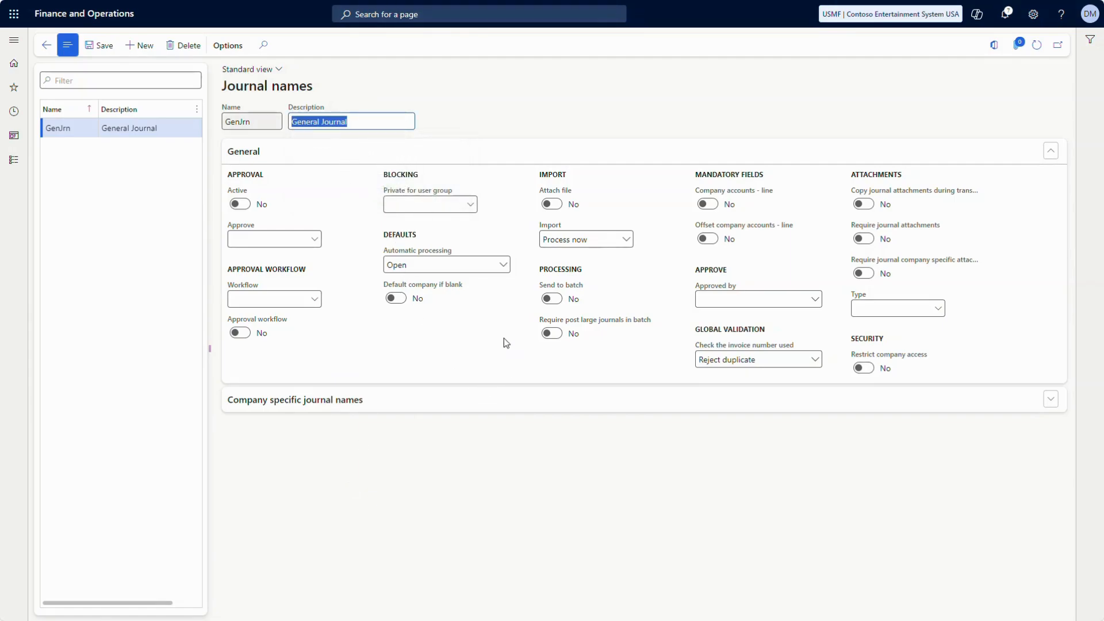
pyautogui.click(504, 265)
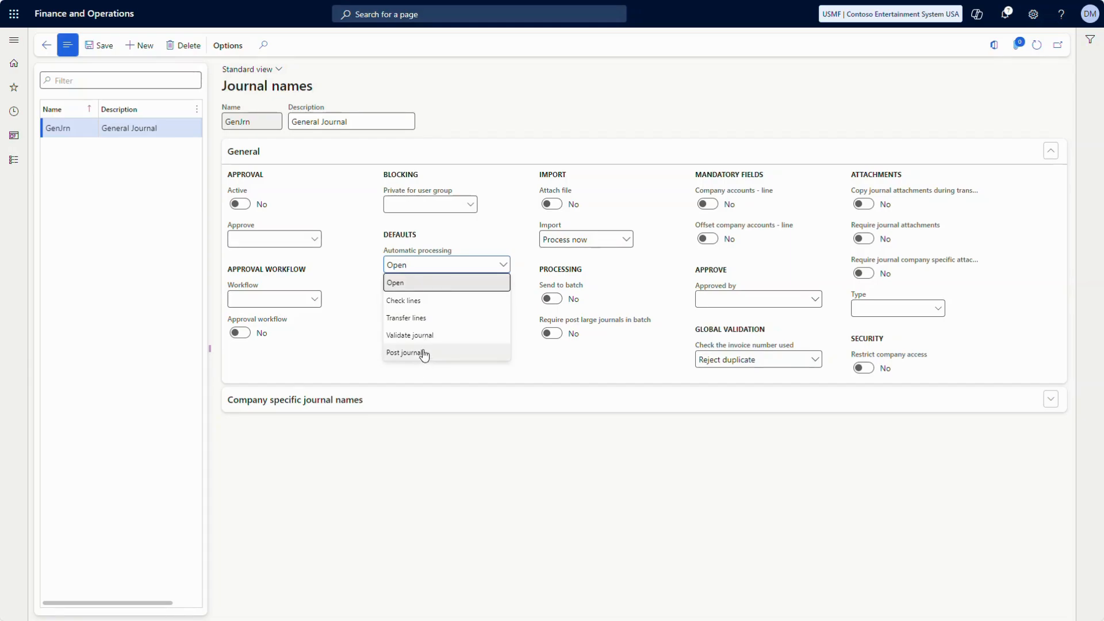
# Set GenJrn's automatic processing to Check lines and turn on Attach file and Copy journal attachments
pyautogui.click(429, 309)
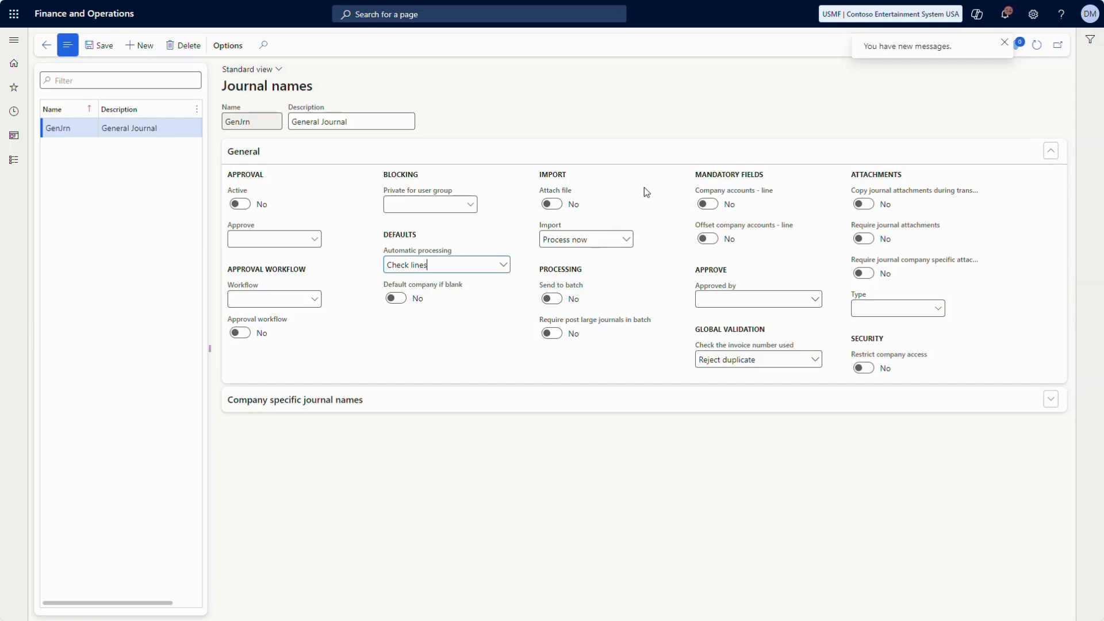
pyautogui.click(553, 204)
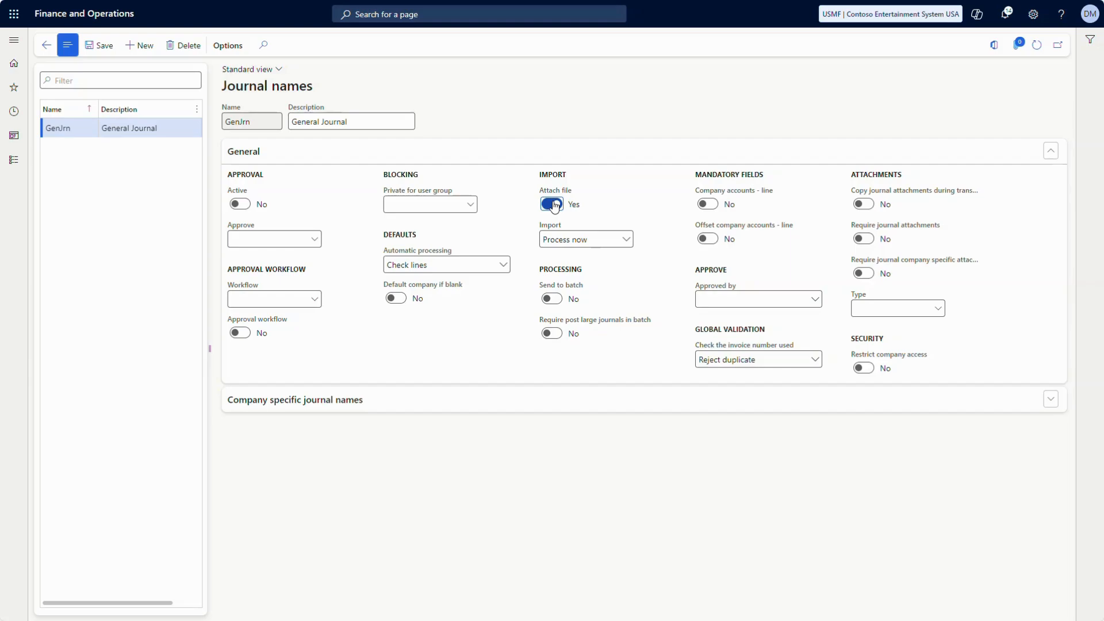
pyautogui.click(863, 204)
pyautogui.click(277, 400)
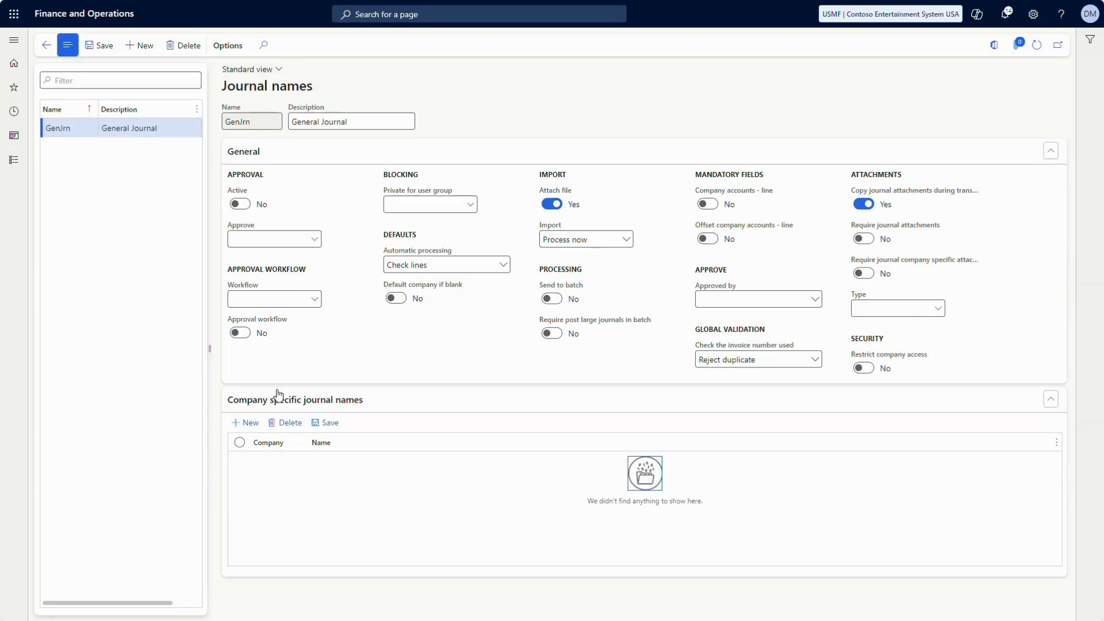
# Add a USMF company-specific journal name row, then delete it so none remain
pyautogui.doubleClick(225, 123)
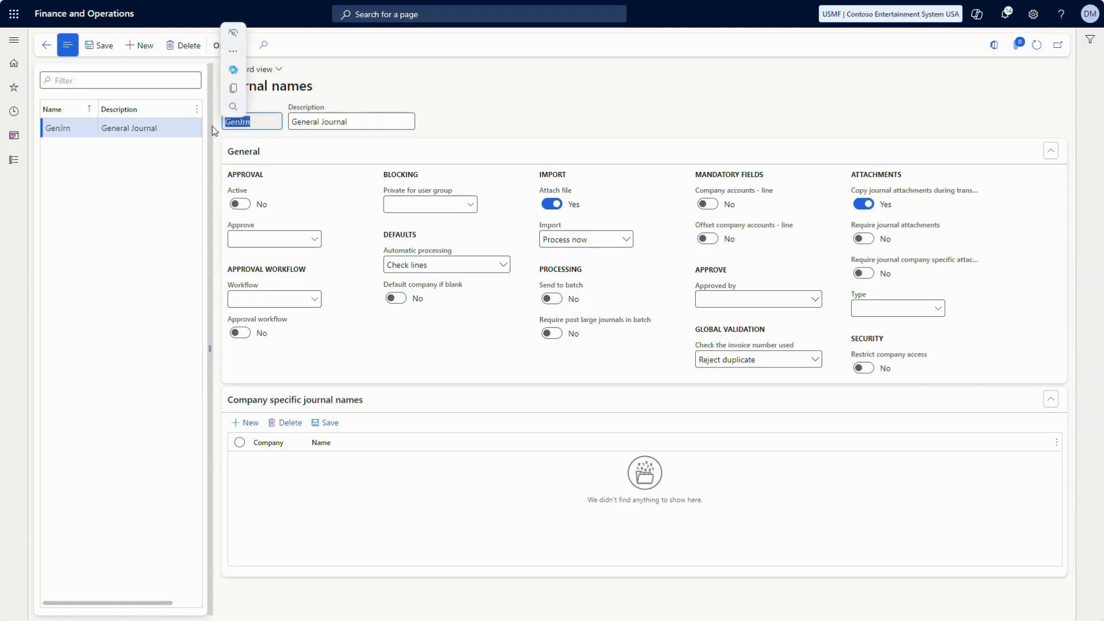
pyautogui.click(338, 461)
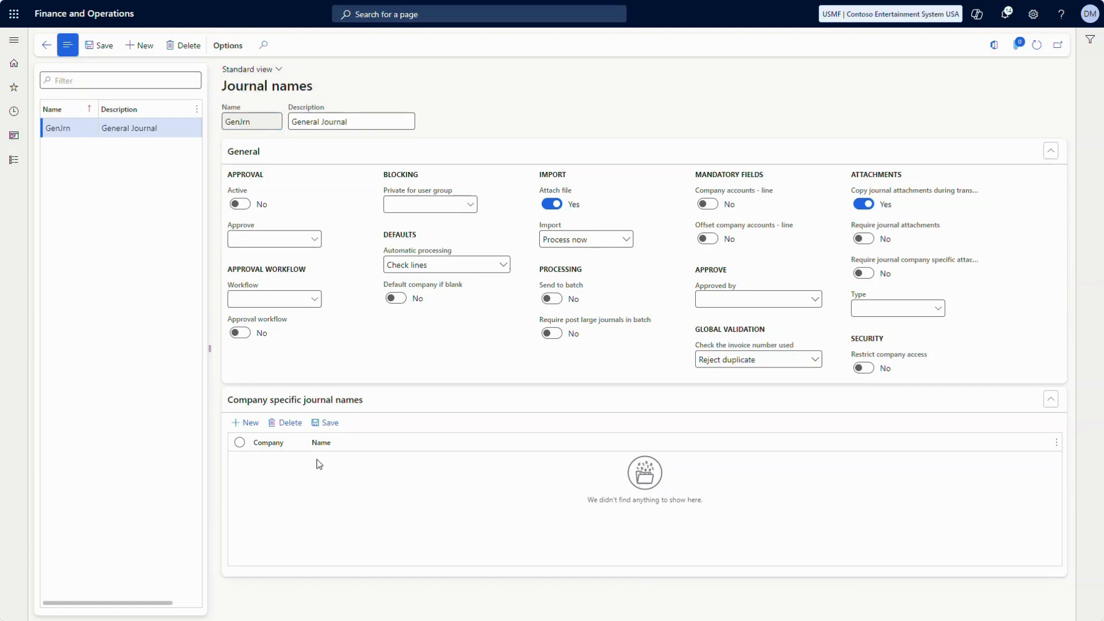
pyautogui.click(251, 424)
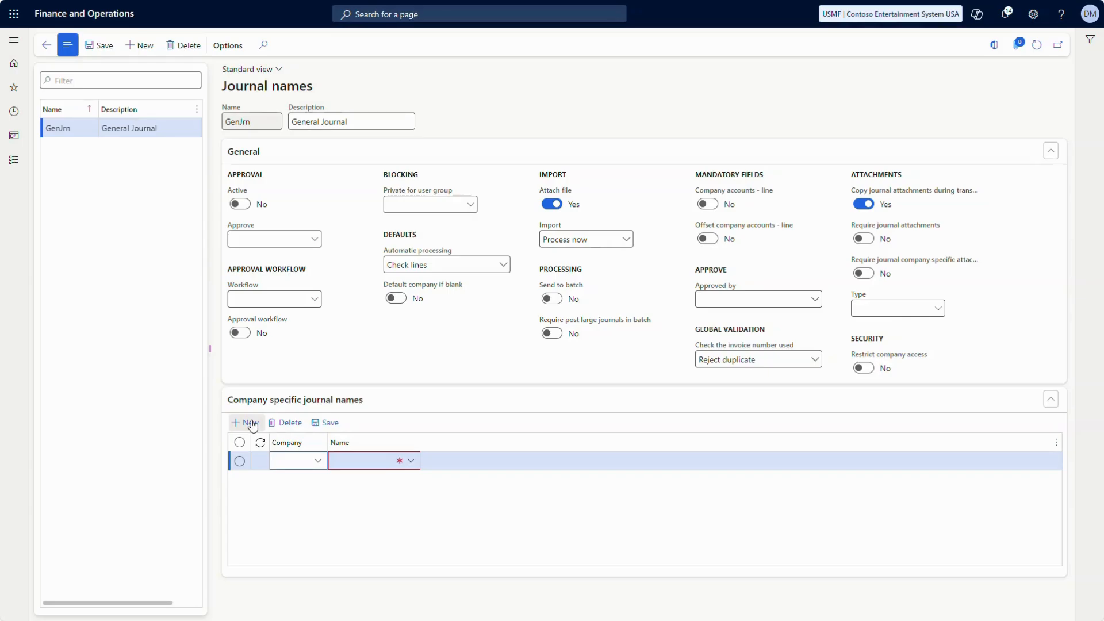
pyautogui.write('USMF')
pyautogui.press('Tab')
pyautogui.hotkey('alt', 'Down')
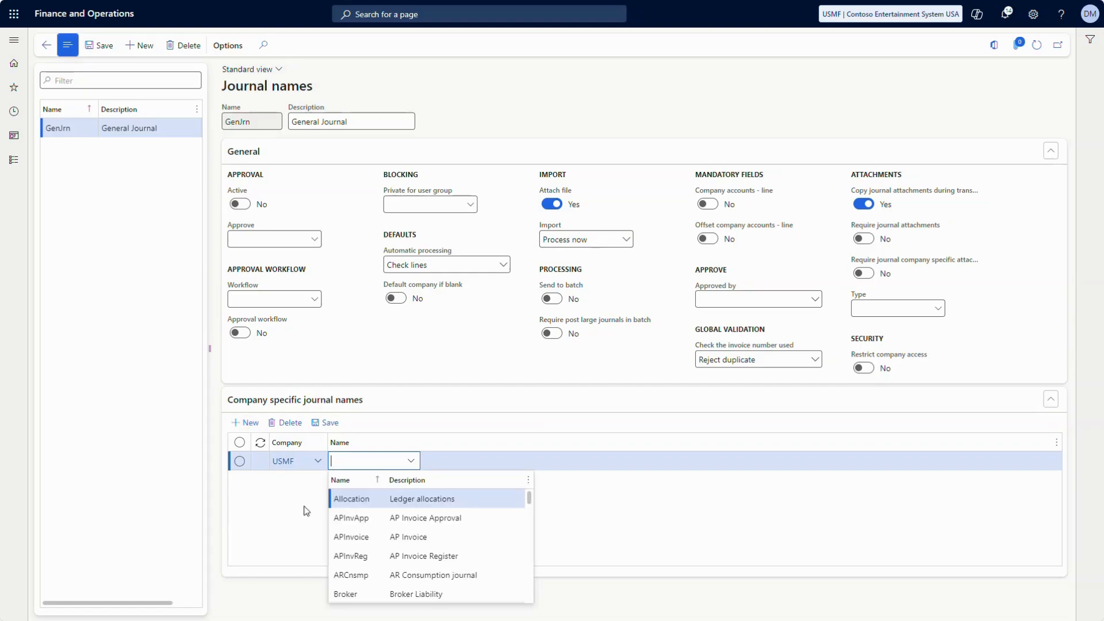
pyautogui.scroll(-5, 418, 554)
pyautogui.scroll(-5, 418, 560)
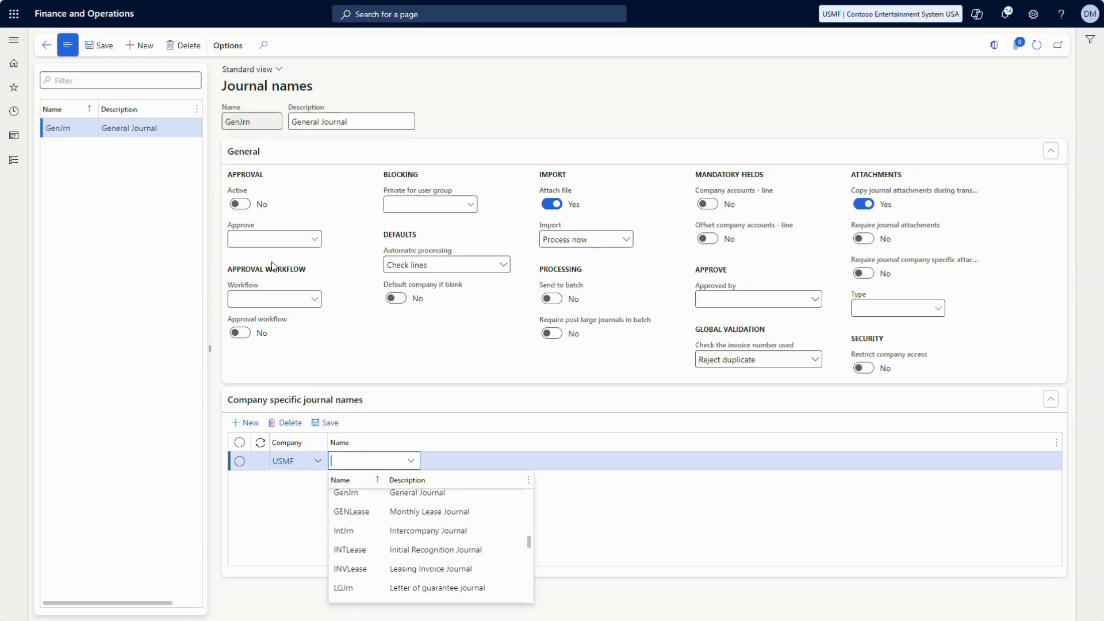
pyautogui.click(313, 470)
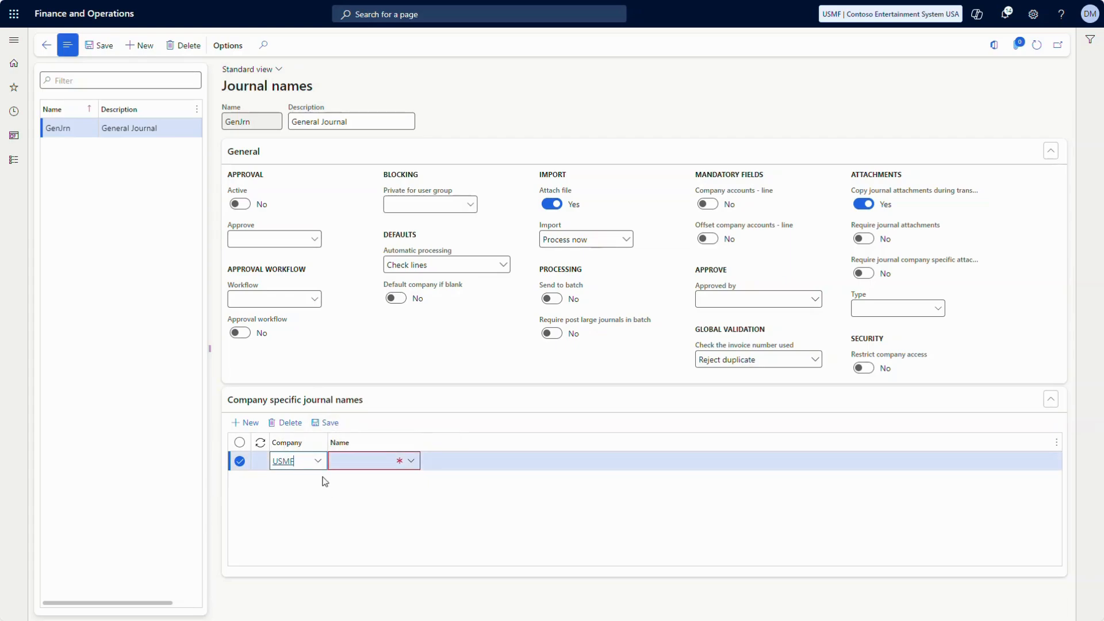
pyautogui.click(290, 424)
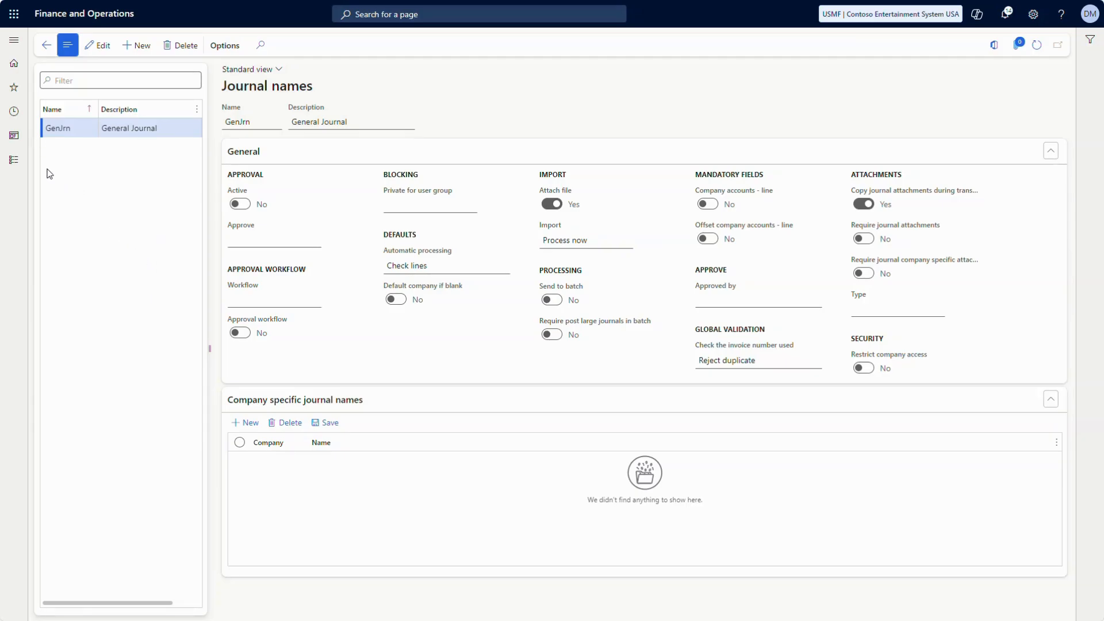
# Go to Ledger journal imports in the Avantiico Multi Company Solution module
pyautogui.click(17, 162)
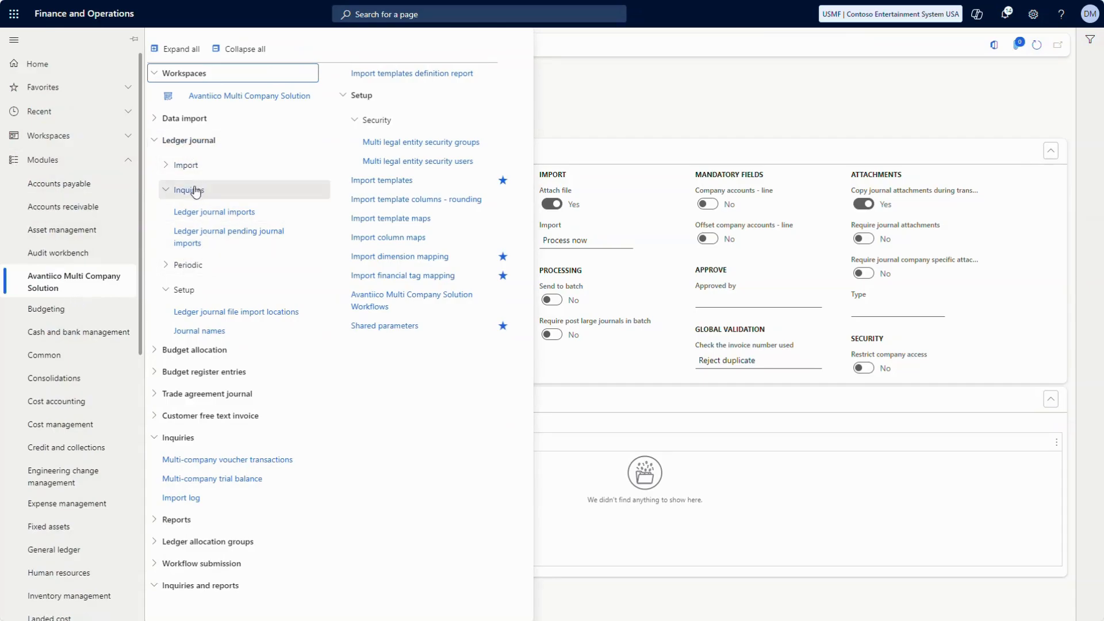
pyautogui.click(199, 214)
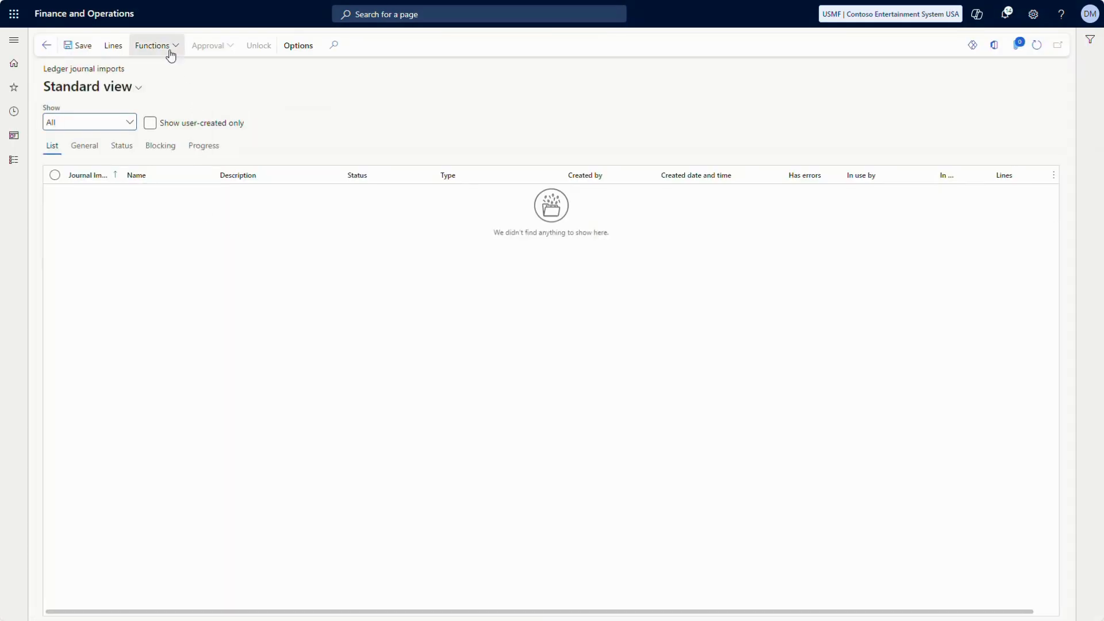
pyautogui.click(168, 51)
# Import the GL file 'AMCS Demo File 5 - good -10-30-2024' under GenJrn with Check lines processing
pyautogui.click(161, 85)
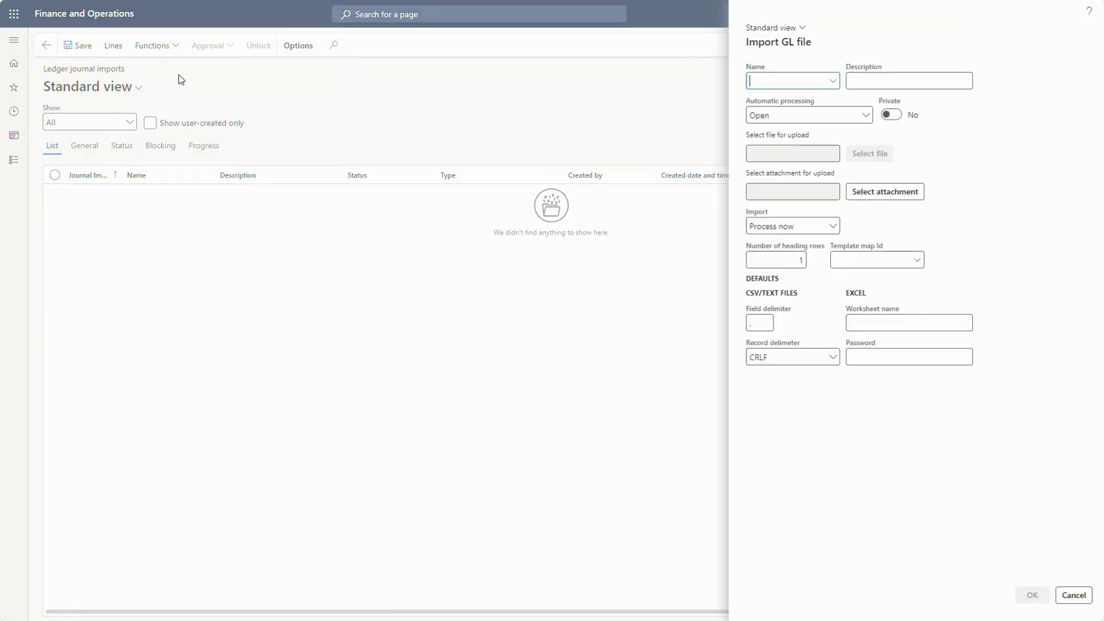
pyautogui.click(829, 86)
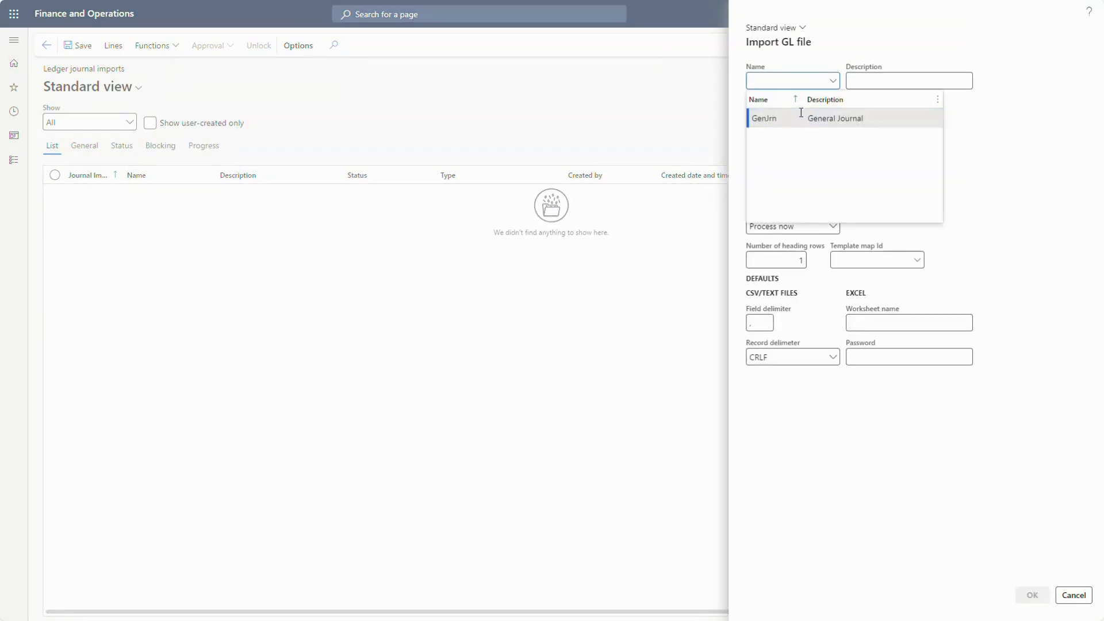
pyautogui.click(792, 116)
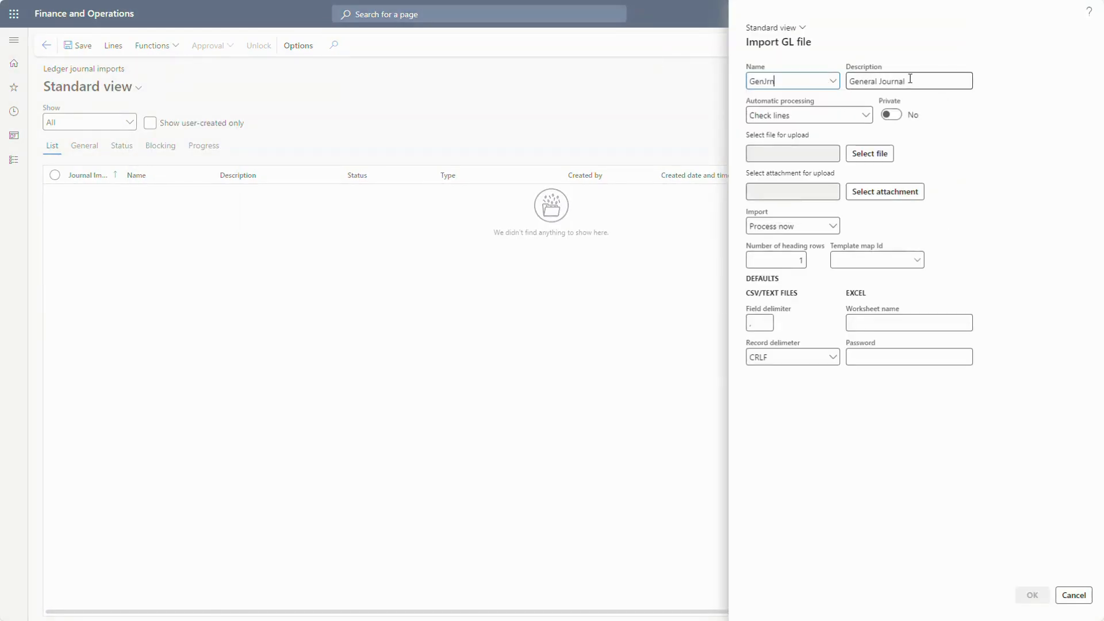
pyautogui.click(829, 118)
pyautogui.click(829, 122)
pyautogui.click(885, 157)
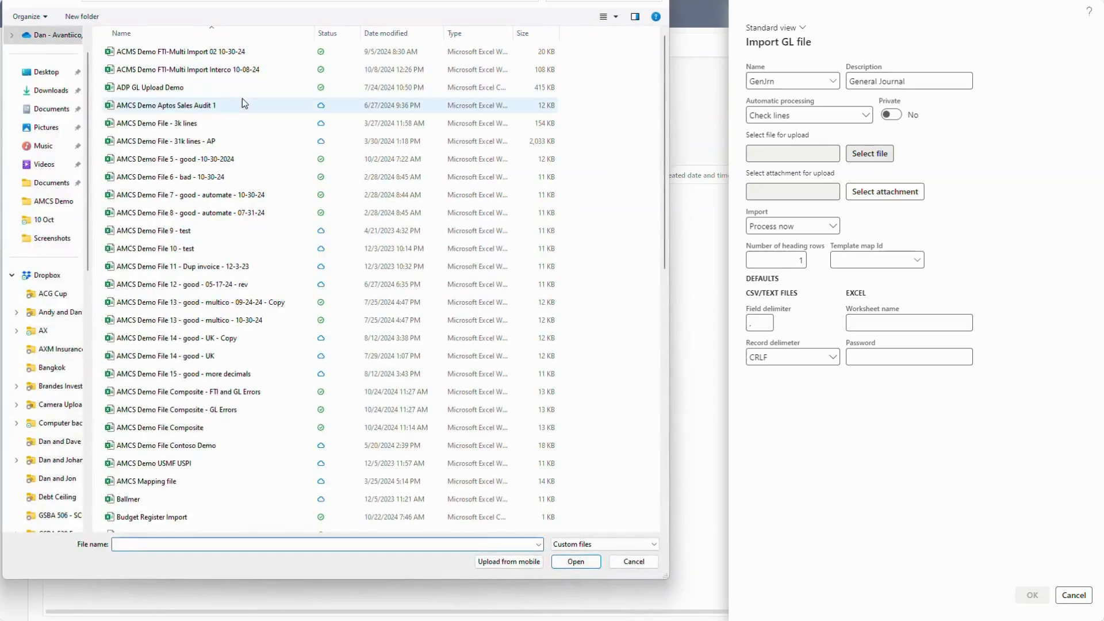
pyautogui.doubleClick(207, 160)
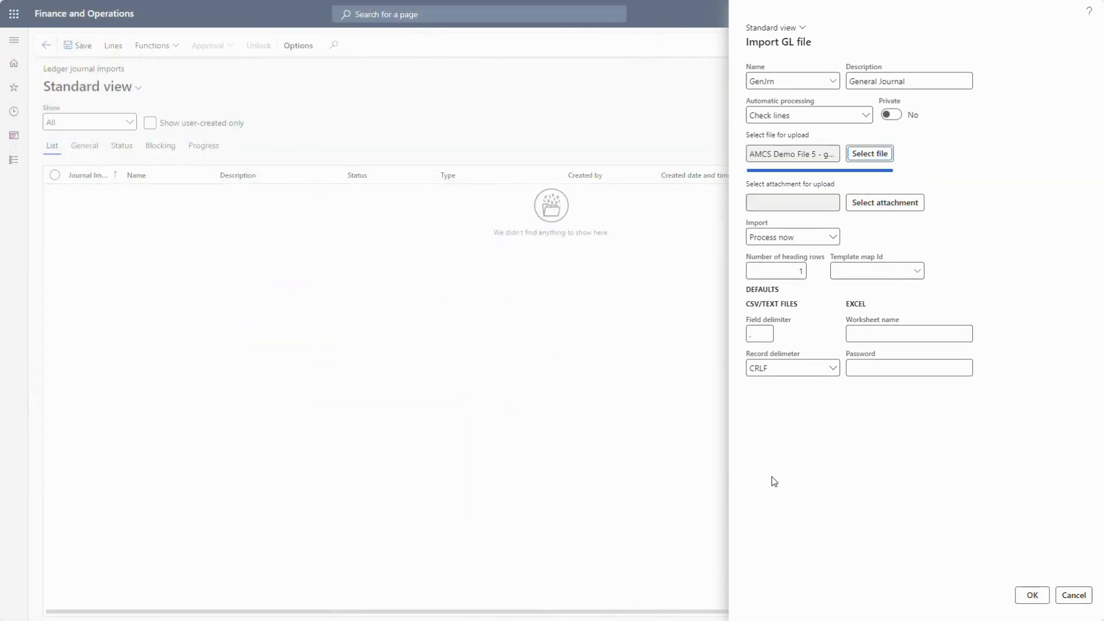
pyautogui.click(1032, 598)
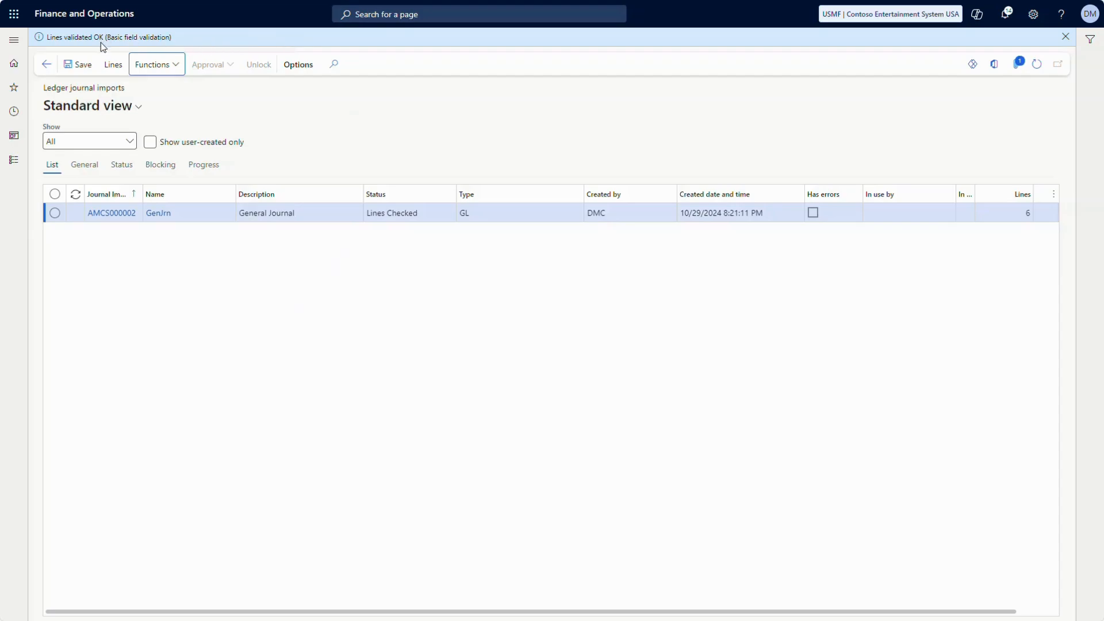
# Transfer import AMCS000002 into the DEMF and USMF company journals
pyautogui.click(166, 66)
pyautogui.click(153, 179)
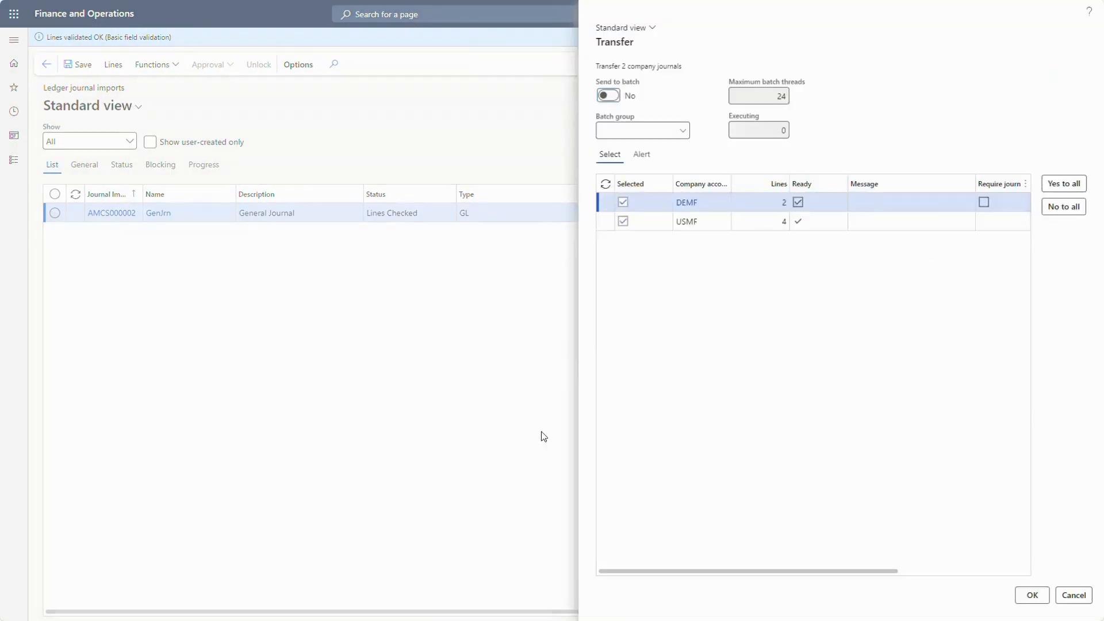
pyautogui.click(1032, 595)
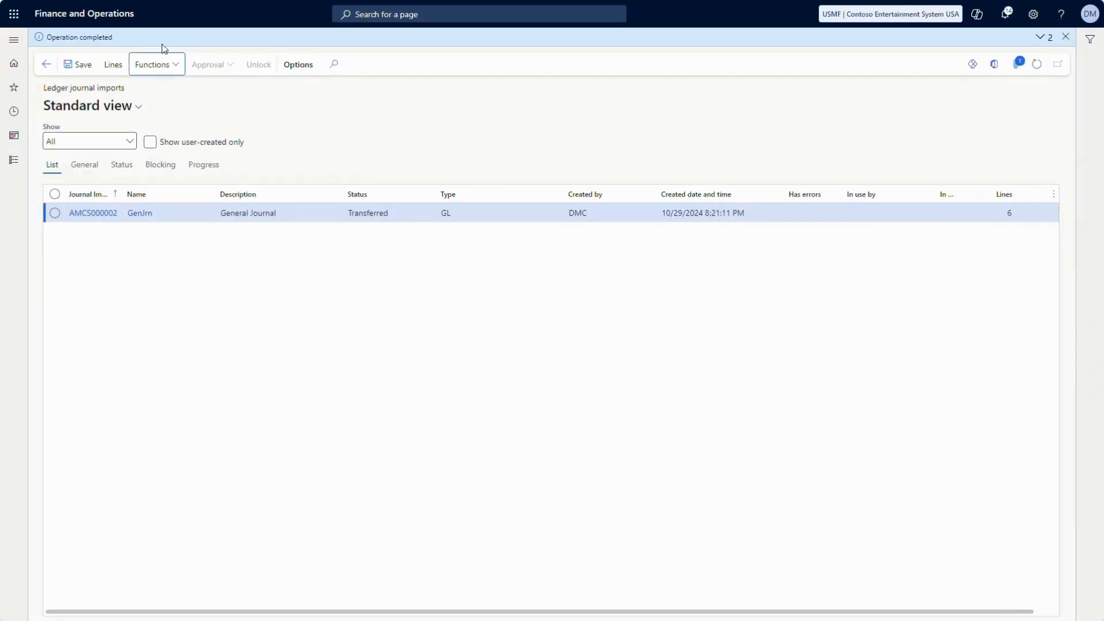
# Post the DEMF and USMF journals of import AMCS000002
pyautogui.click(165, 70)
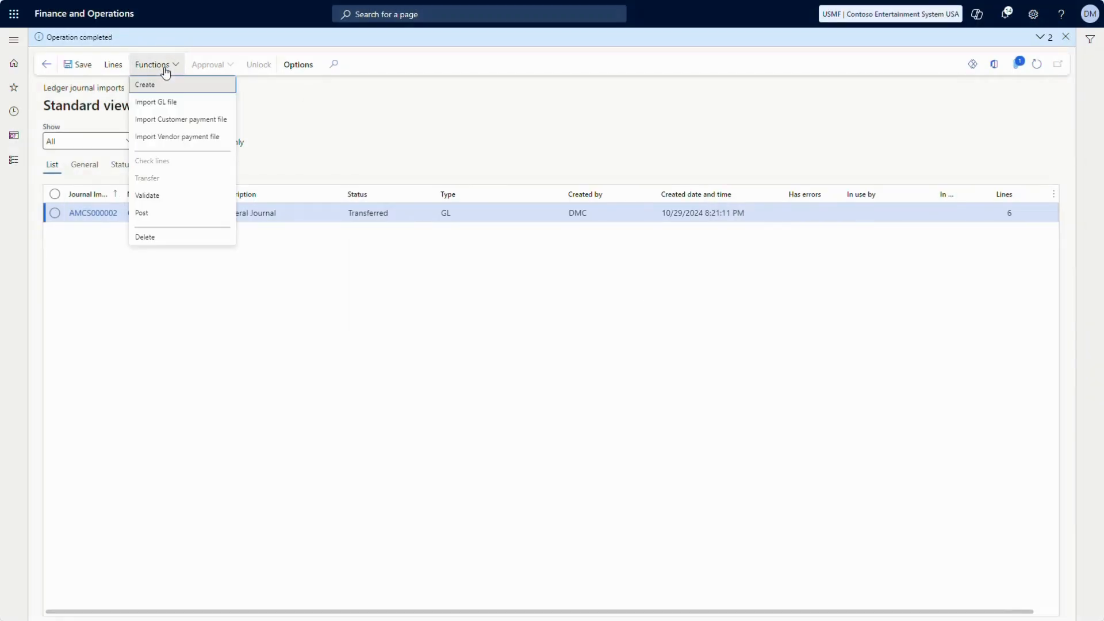
pyautogui.click(159, 213)
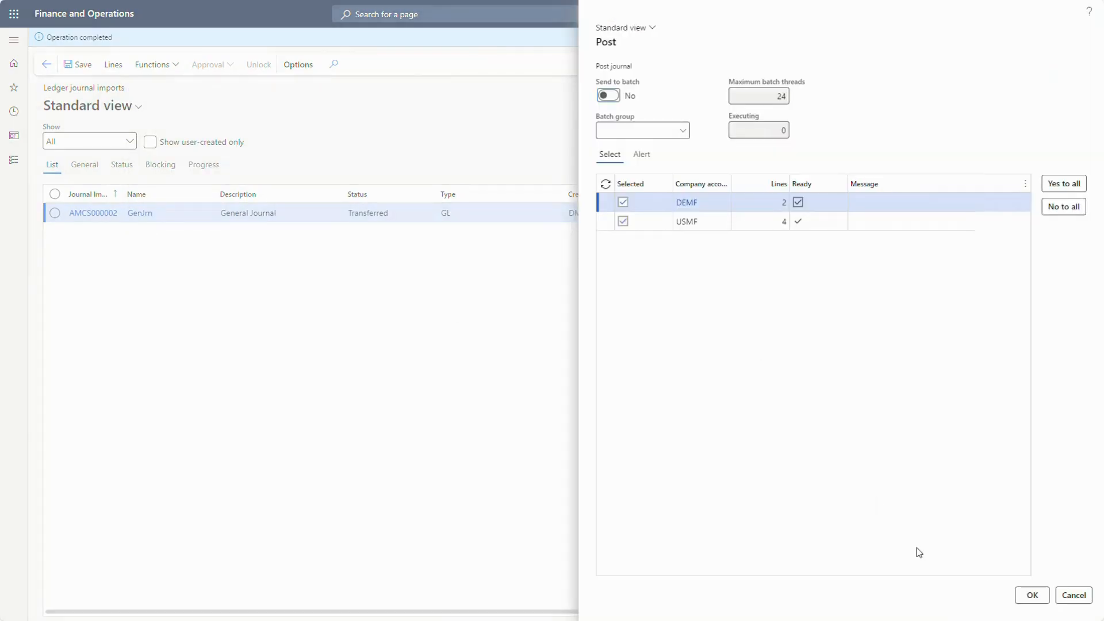
pyautogui.click(1033, 595)
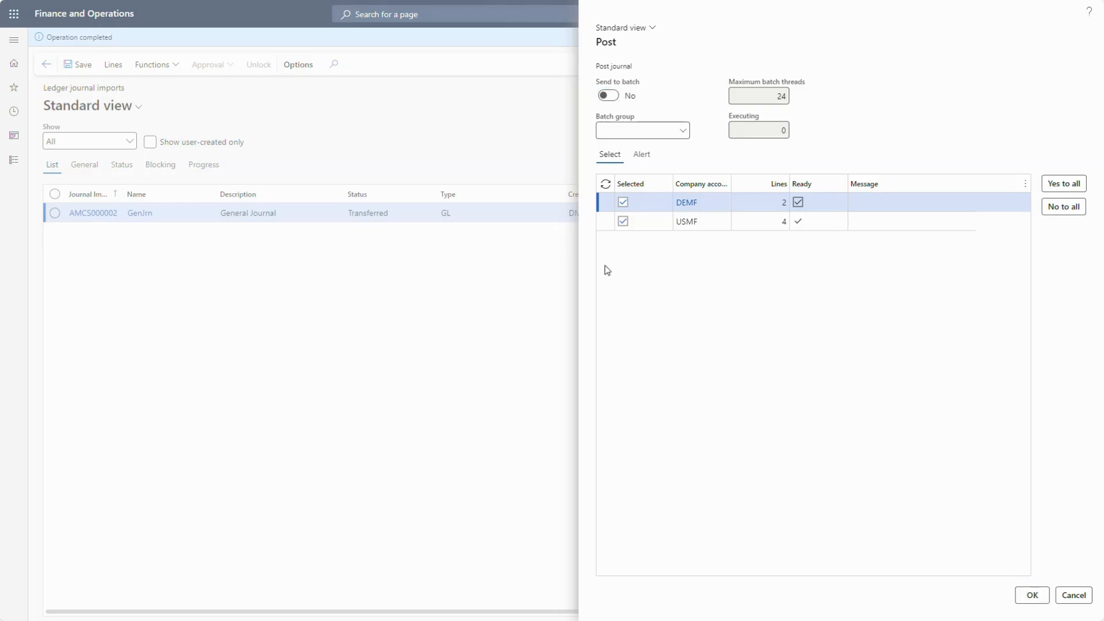